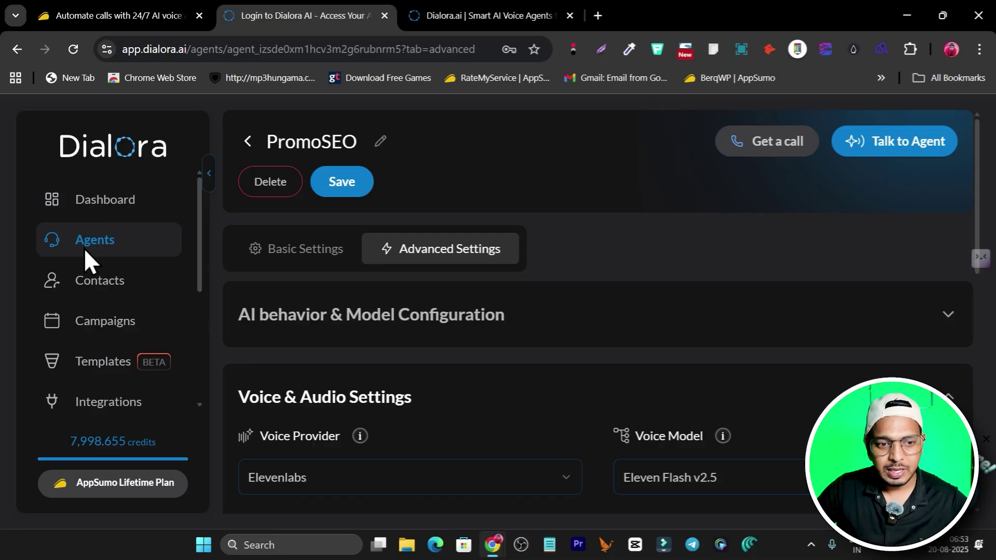
- Return to the agents list and start building a new custom agent
click(248, 141)
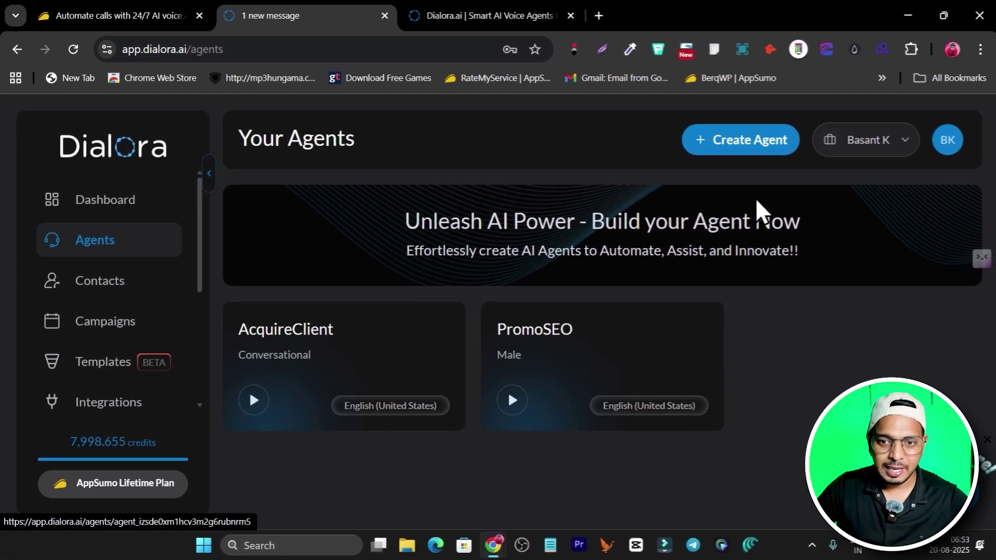
click(755, 149)
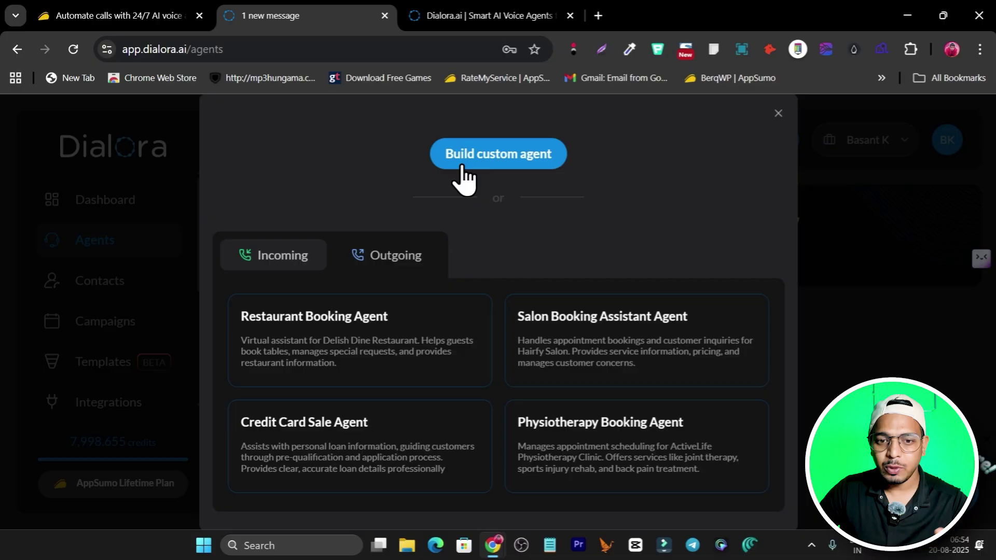
click(493, 160)
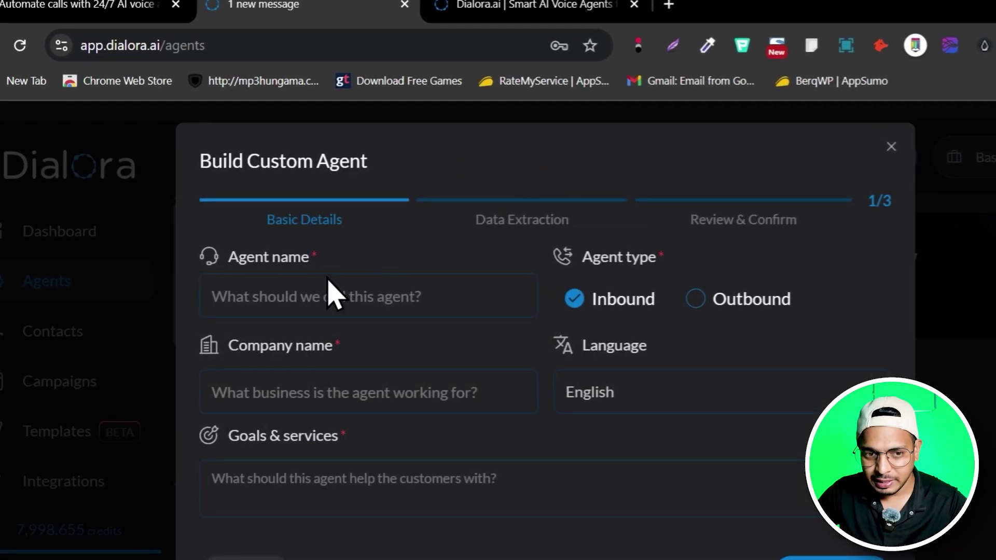
- Name the agent "Promoseo agency" and set its agent type to Outbound
click(331, 310)
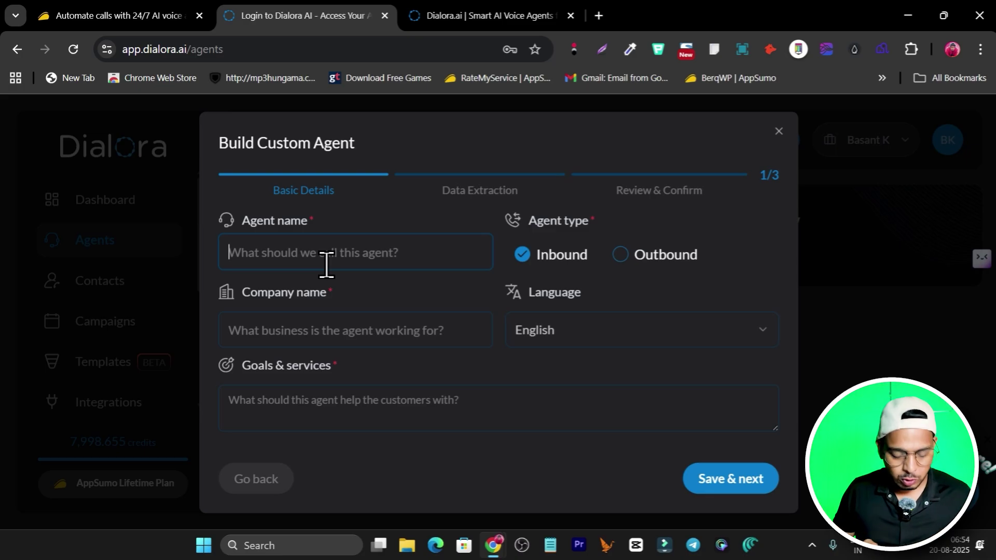
text(Promose)
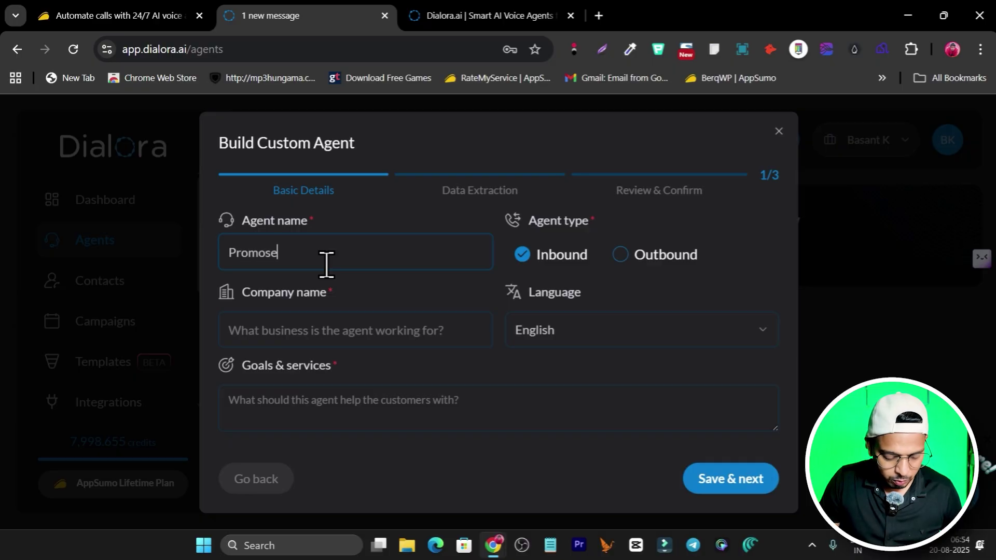
text(o agency)
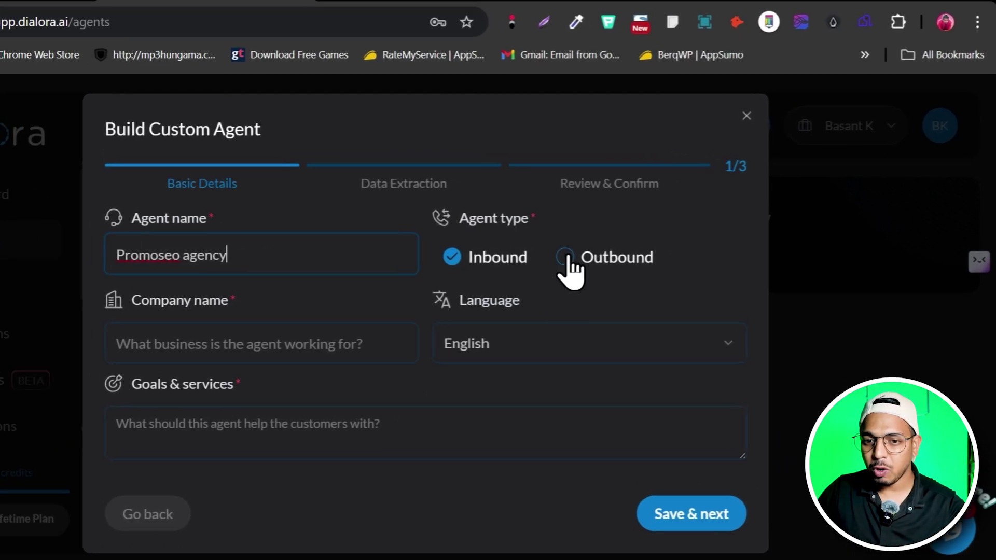
click(627, 260)
click(538, 258)
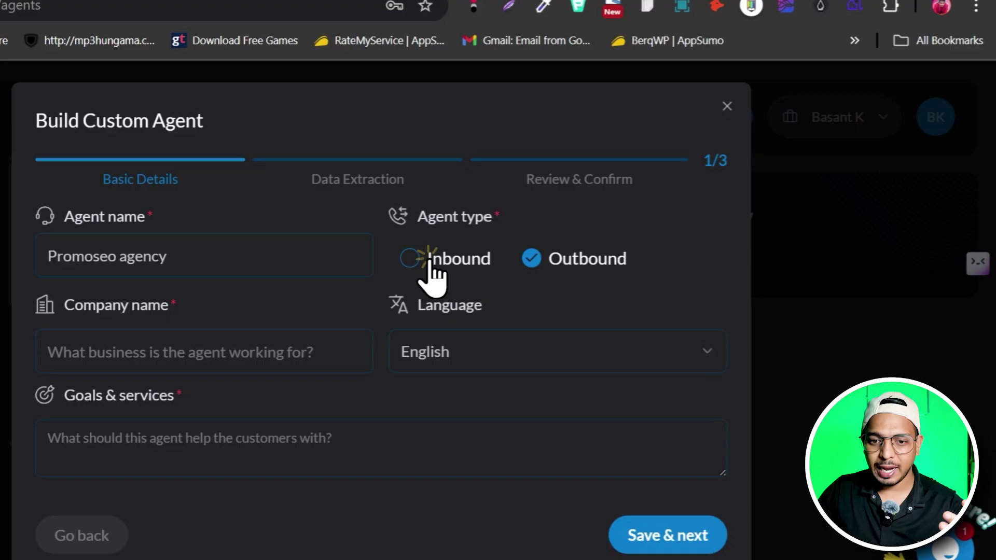
click(431, 259)
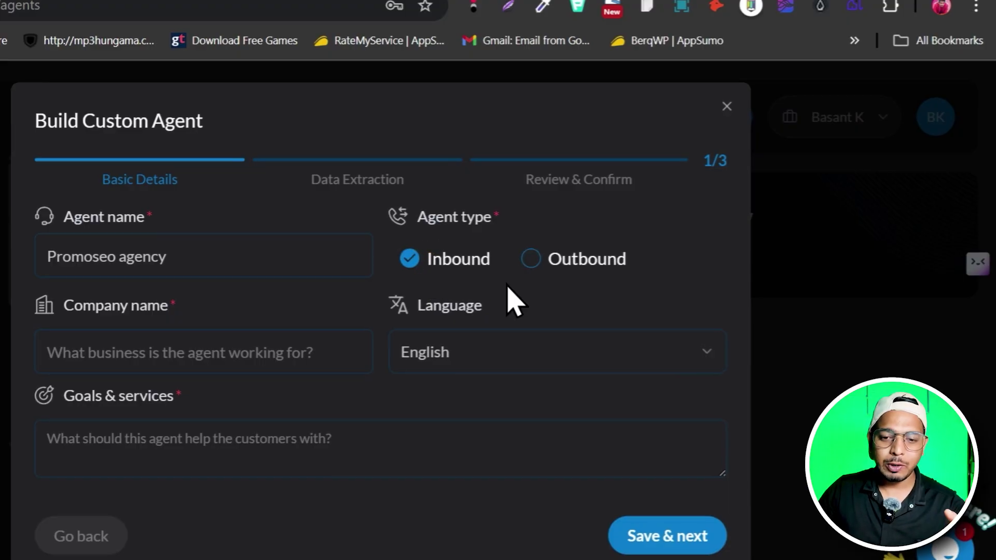
click(531, 259)
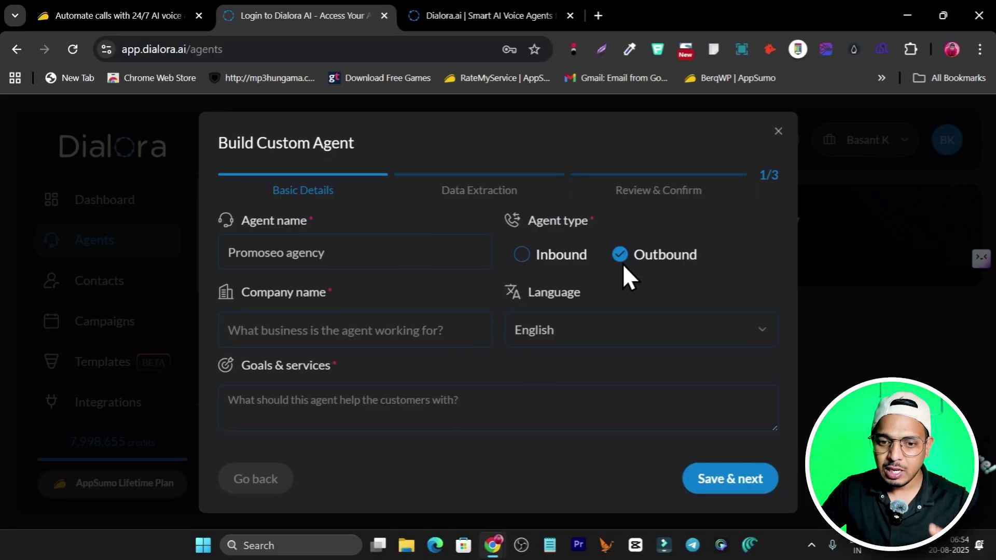
- Fill in the company name as "Promoseoagency", reusing the agent name without the space
click(355, 336)
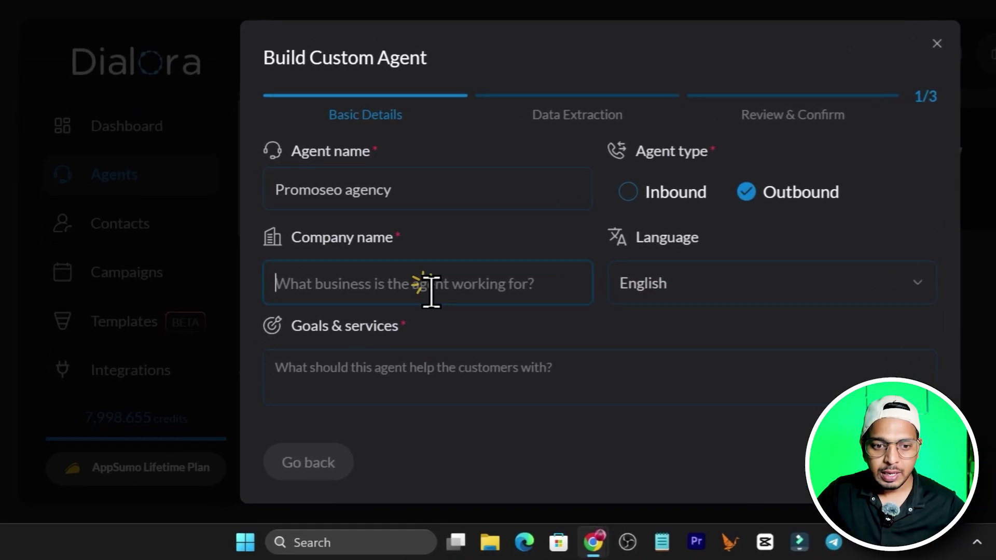
double_click(394, 188)
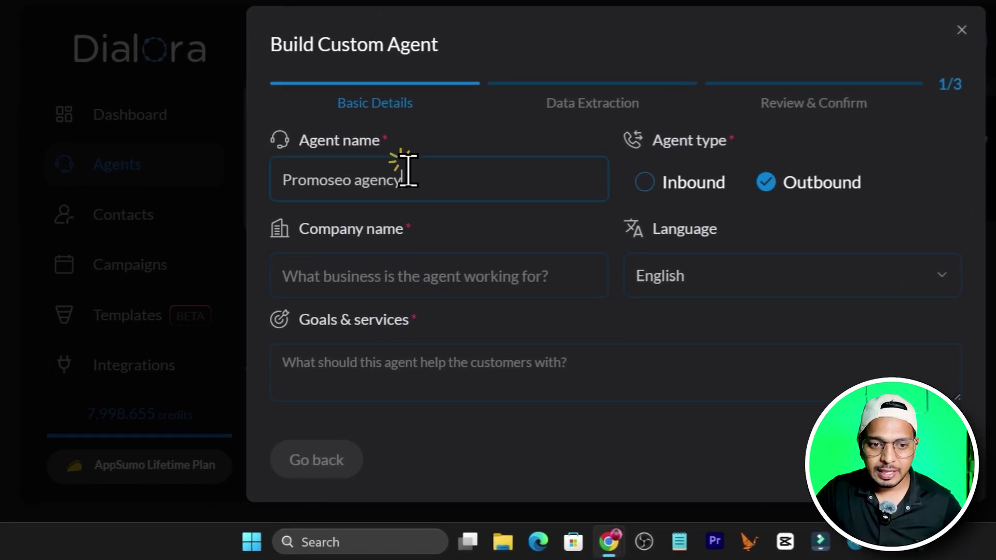
shift+click(263, 194)
key(ctrl+c)
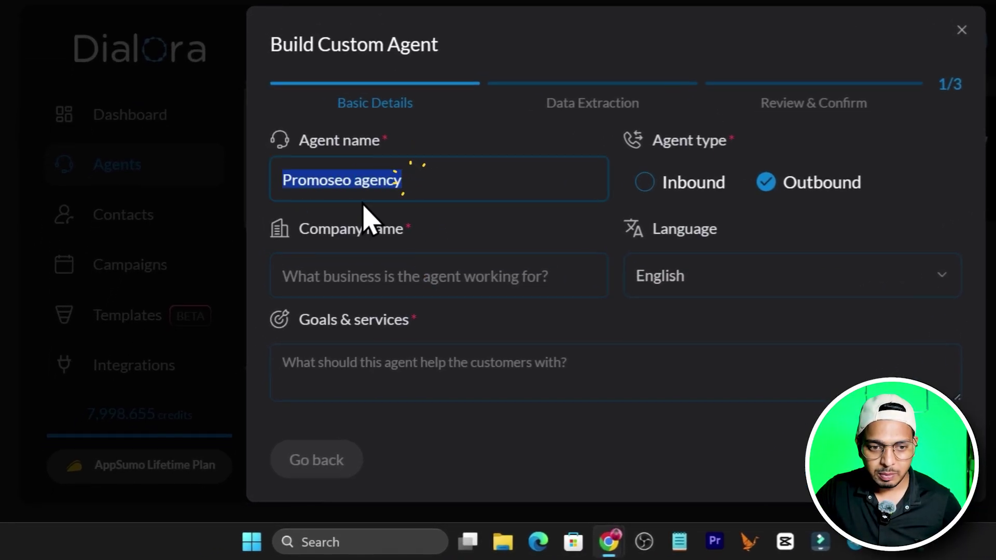
click(357, 275)
key(ctrl+v)
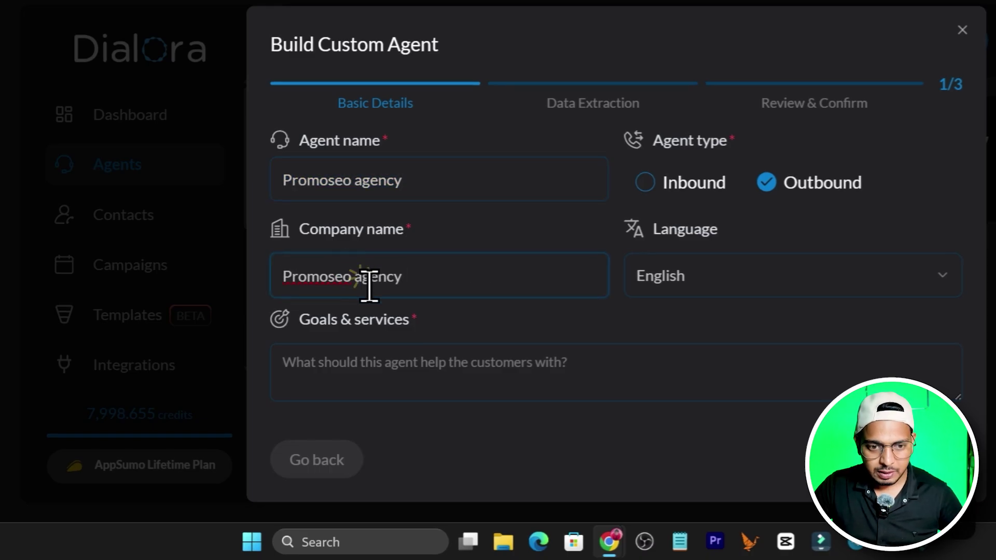
click(362, 279)
key(BackSpace)
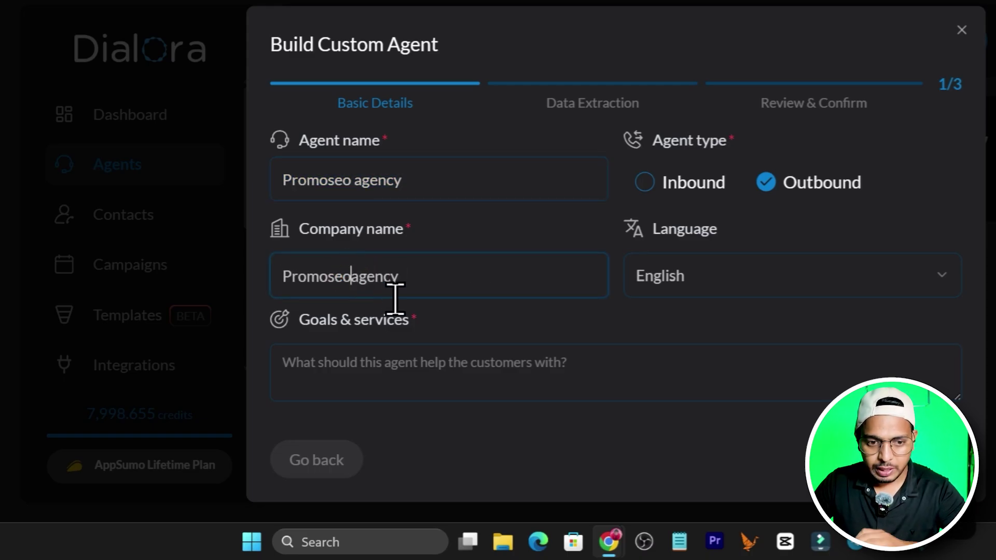
- Enter the goals "give the information about my company and services and also answer people queries and the book meeting for me" and save the basic details
click(416, 377)
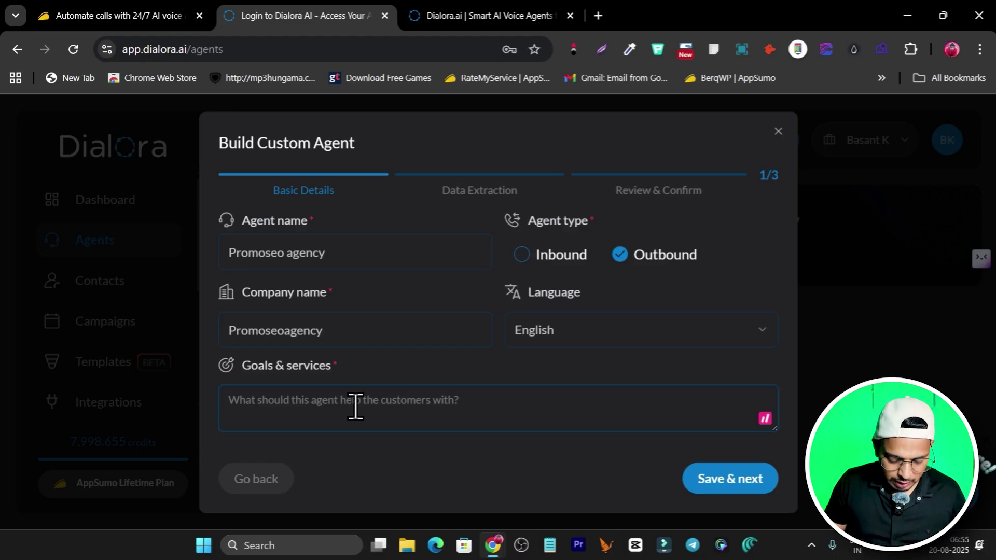
text(g9ive)
key(BackSpace)
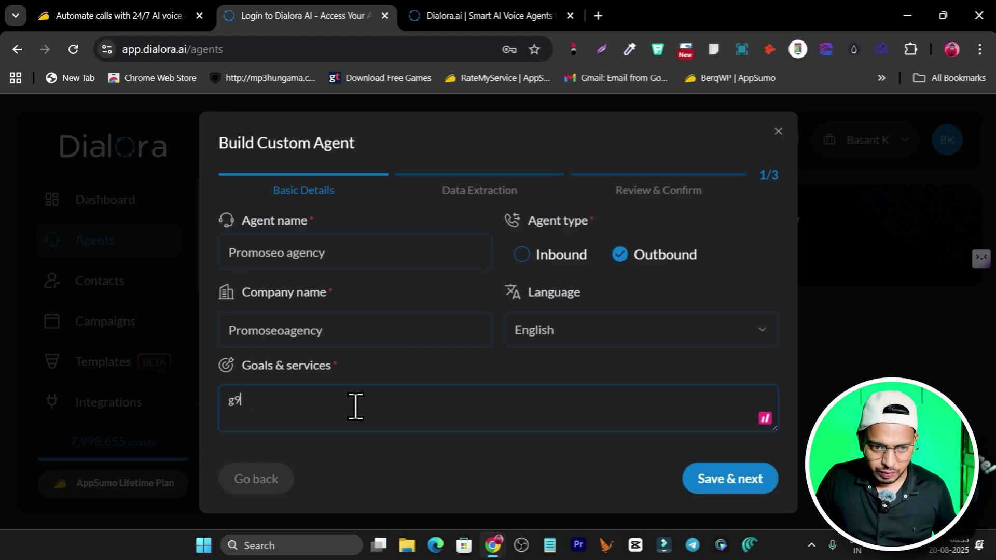
text(ive the i)
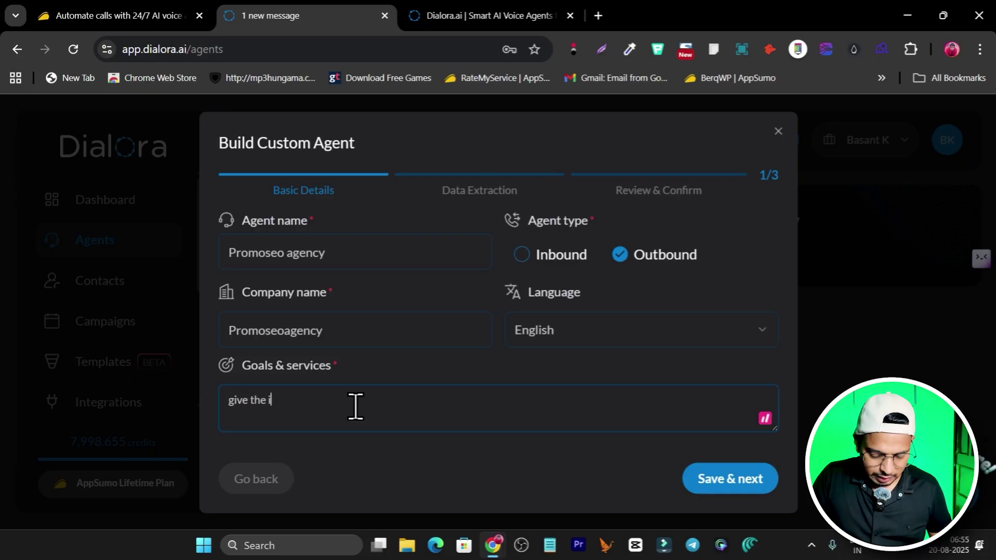
text(nformation)
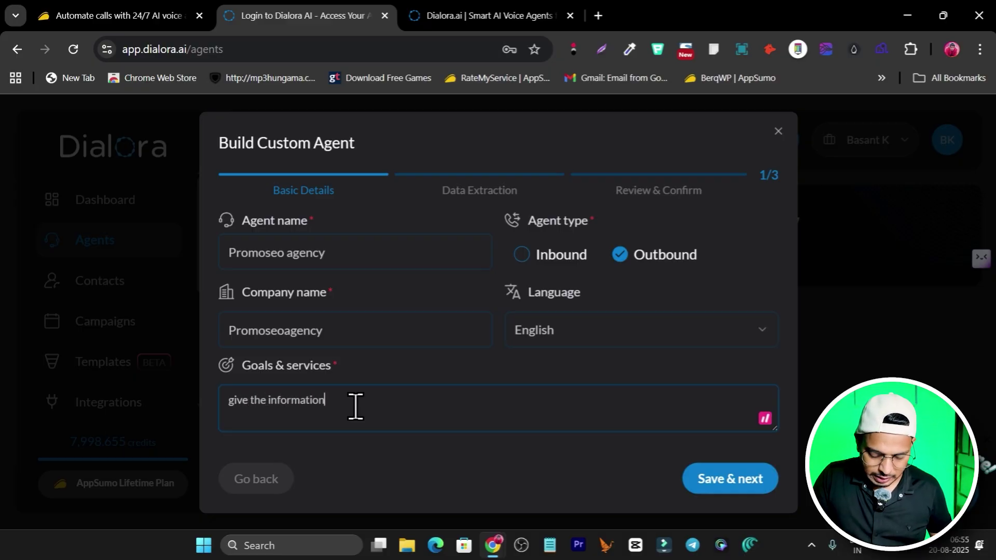
text( about)
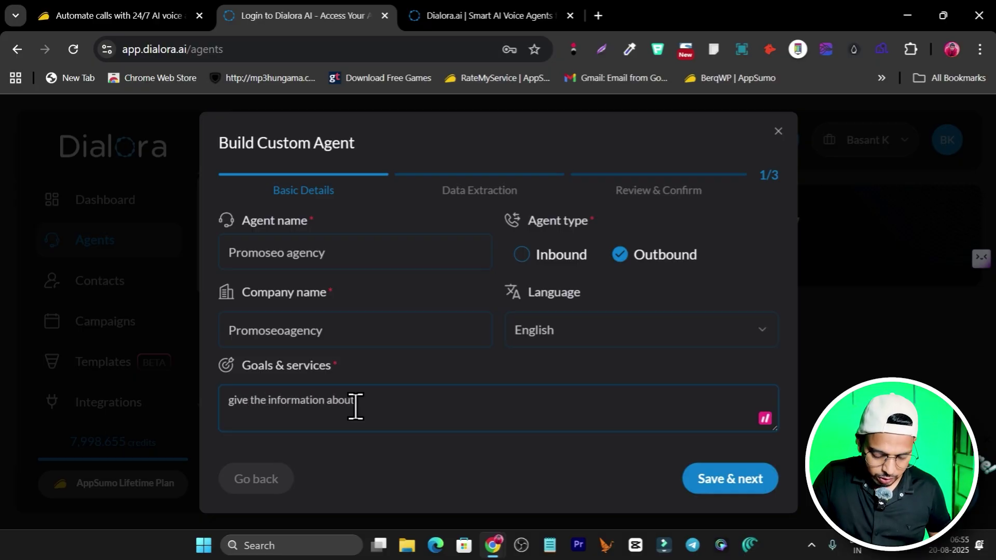
text( my company )
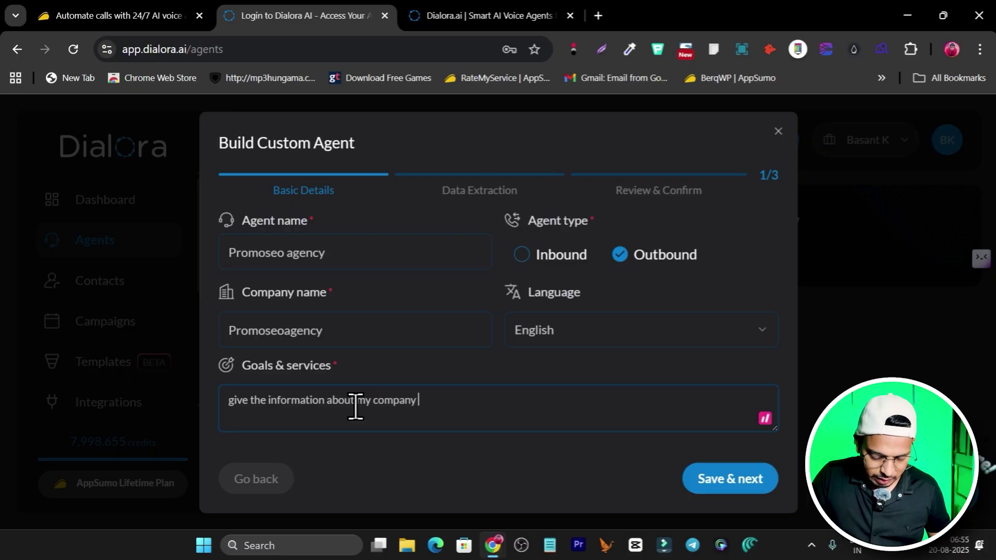
text(and servi)
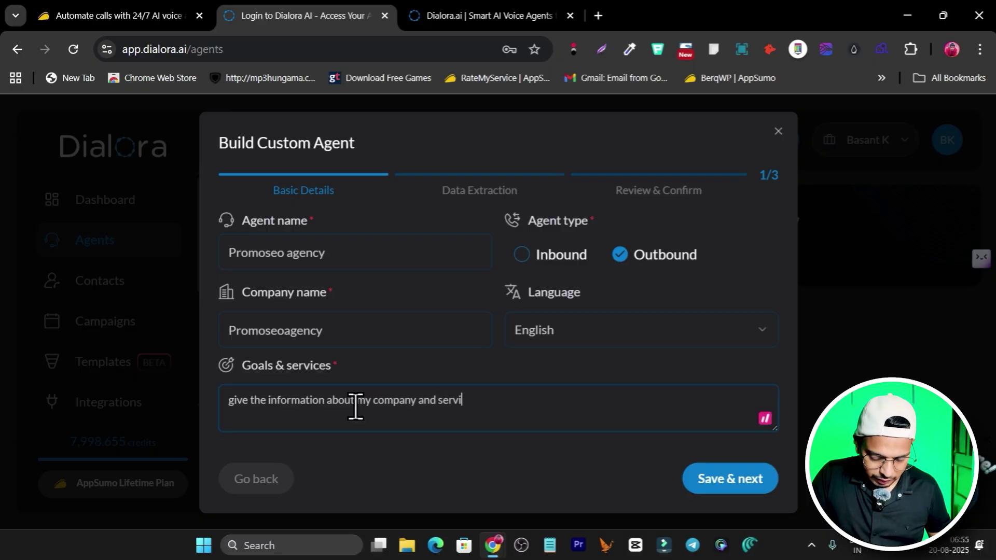
text(ces and also a)
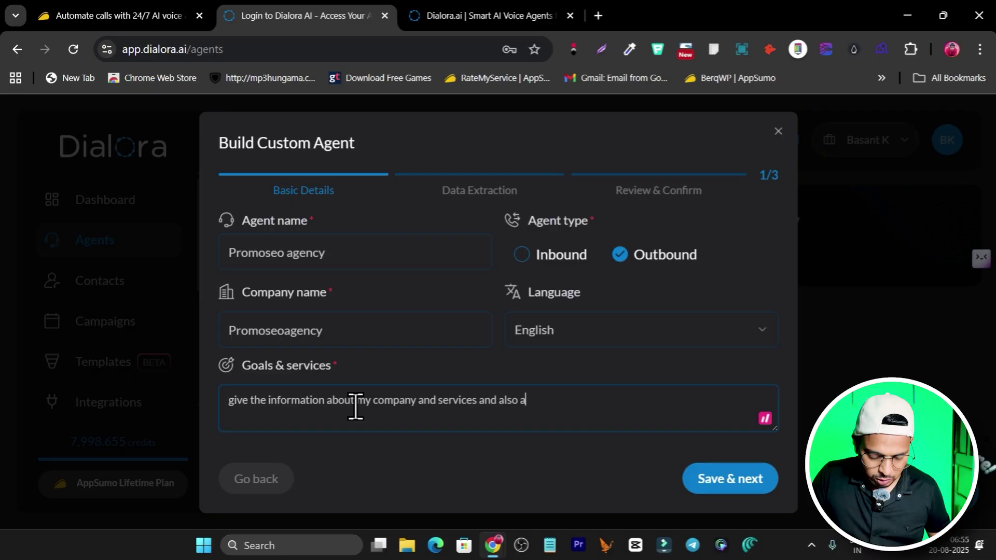
text(nswetr)
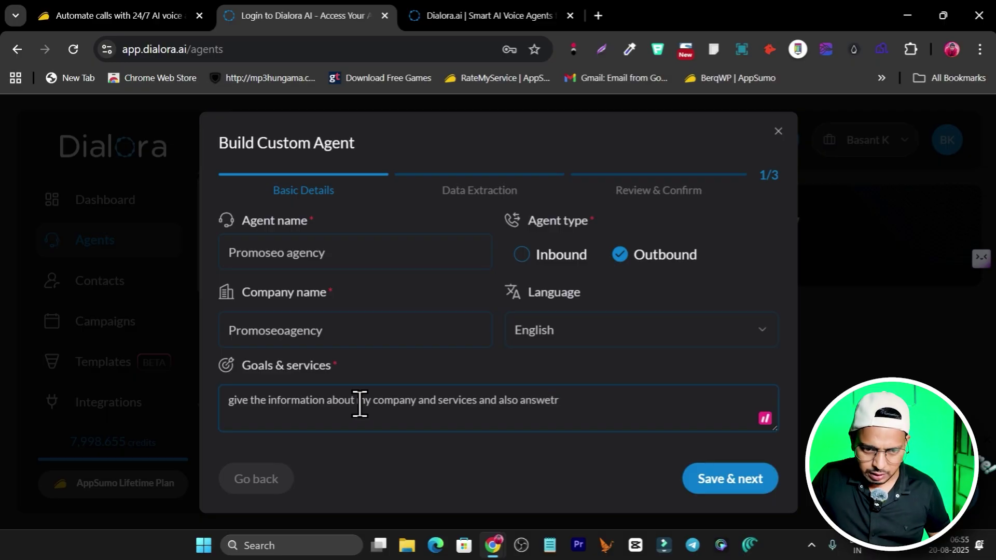
key(BackSpace)
key(BackSpace)
text(r peo)
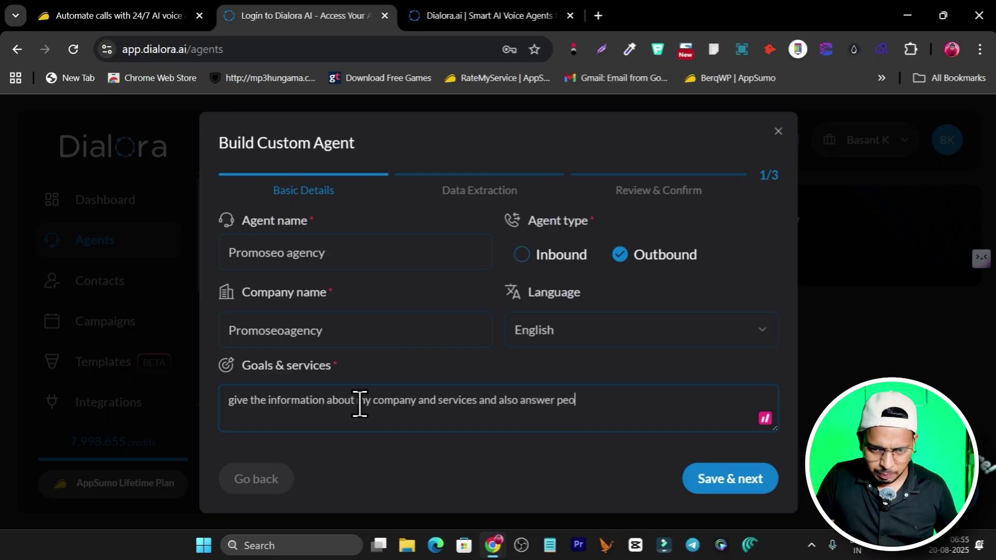
text(ple q)
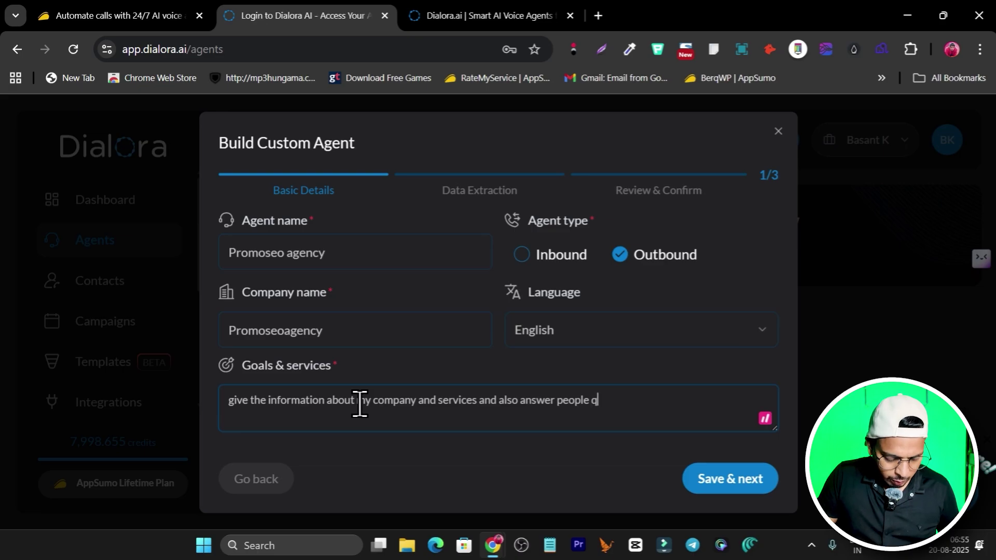
text(ueries a)
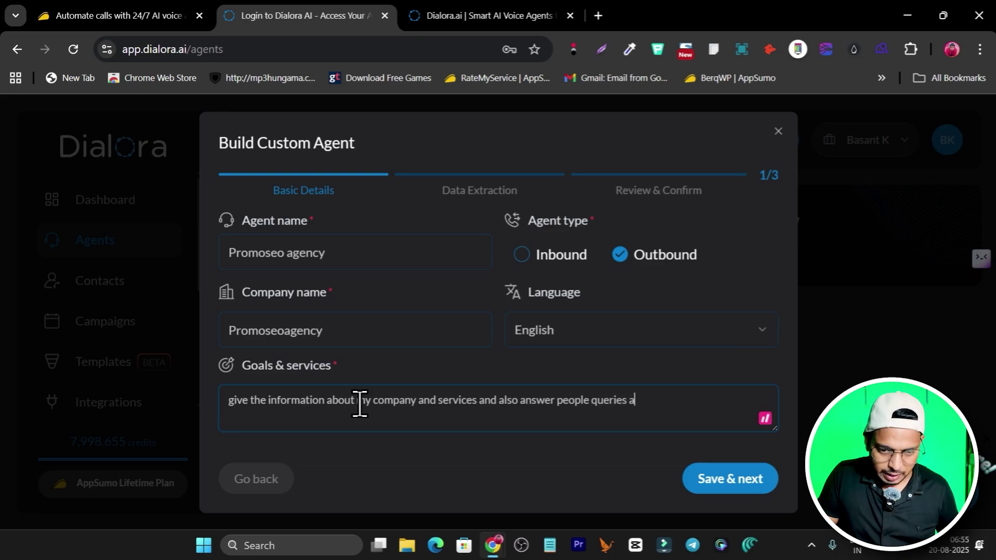
text(nd the b)
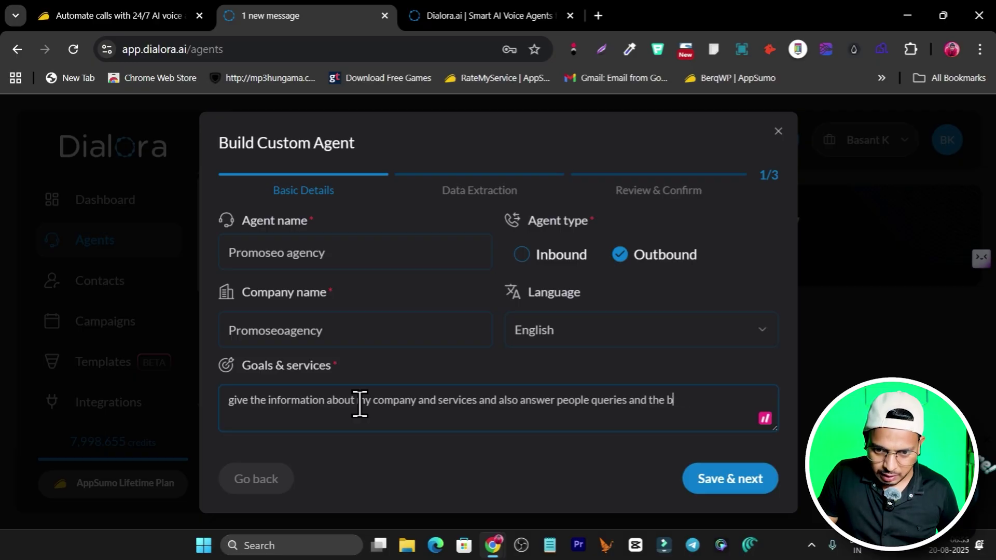
text(iook me)
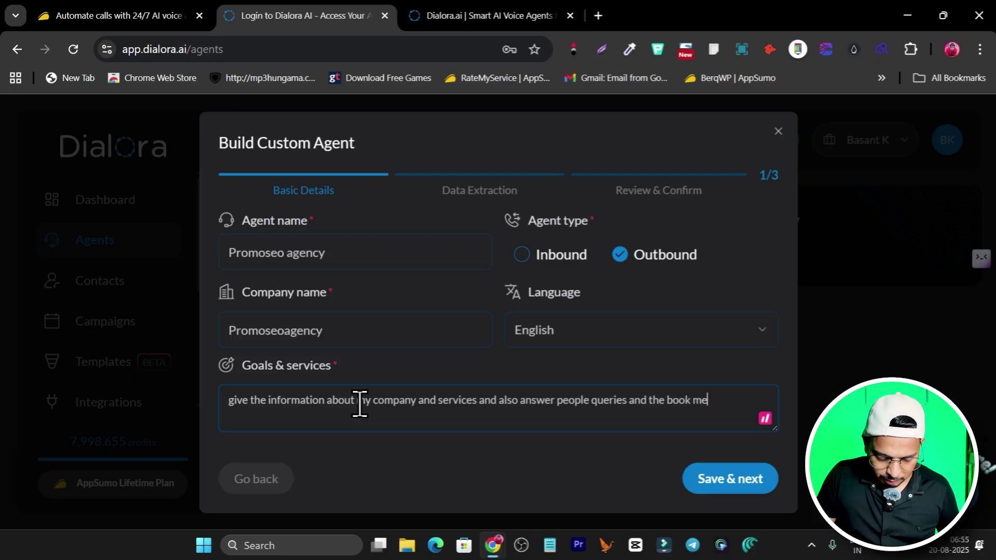
text(ting for me)
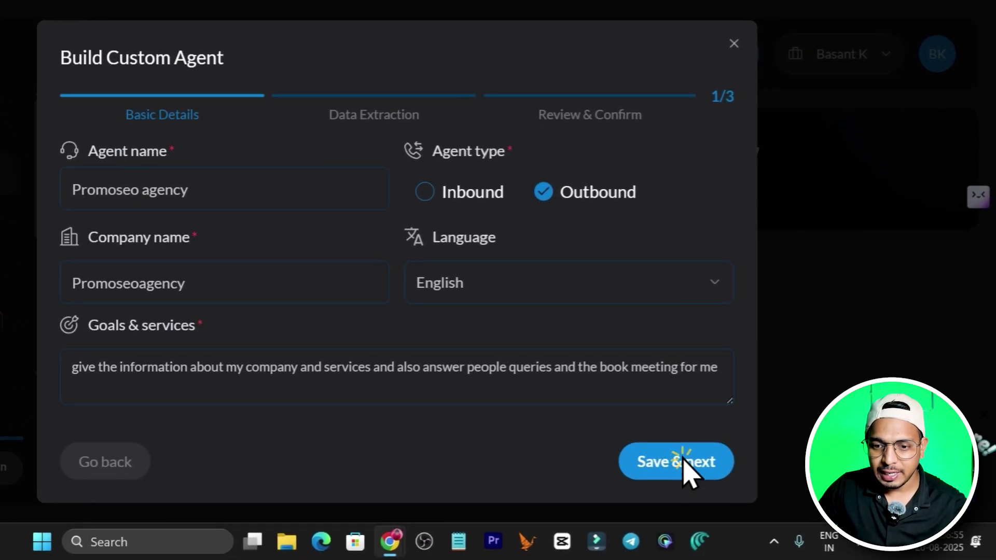
click(732, 480)
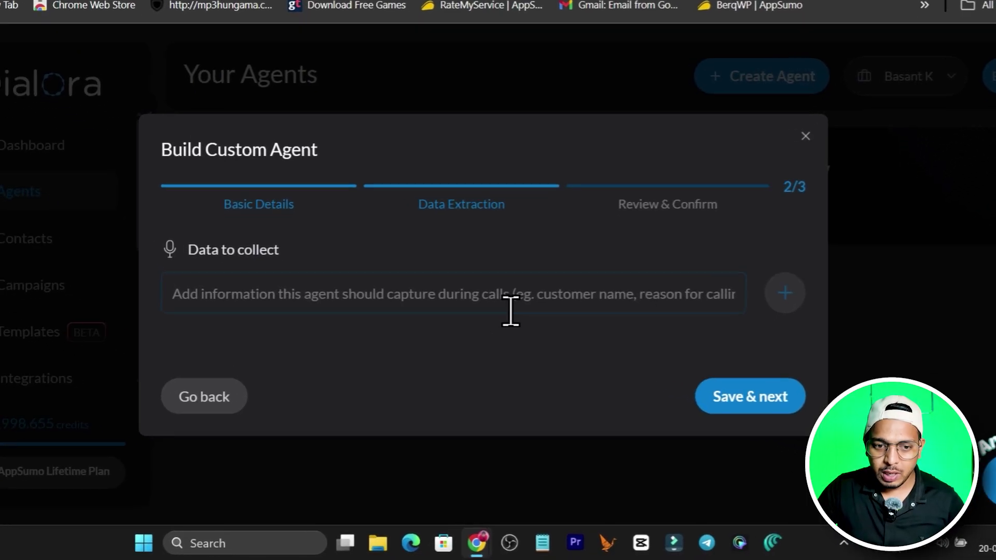
- Add "Customer name" to the data the agent should collect during calls
click(520, 342)
text(Cust)
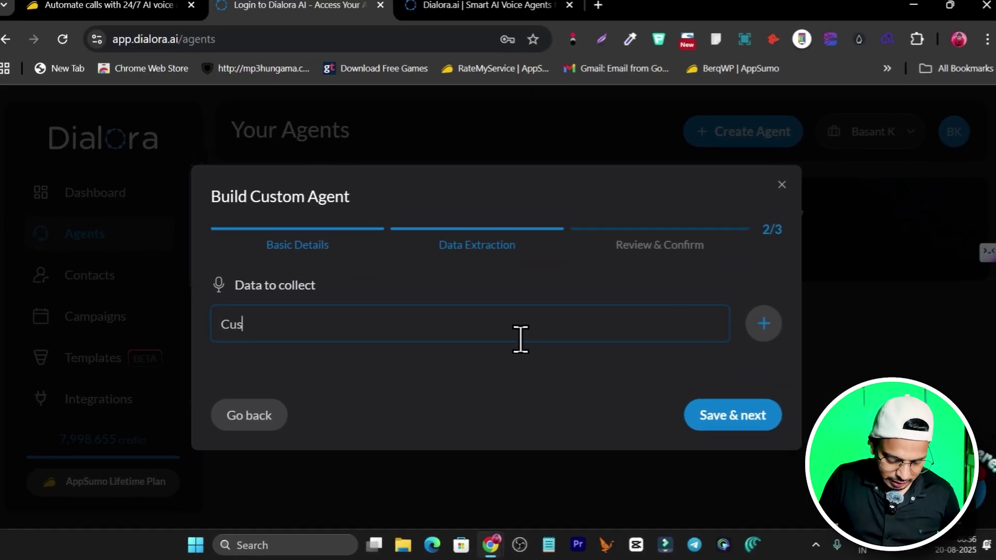
text(omer name)
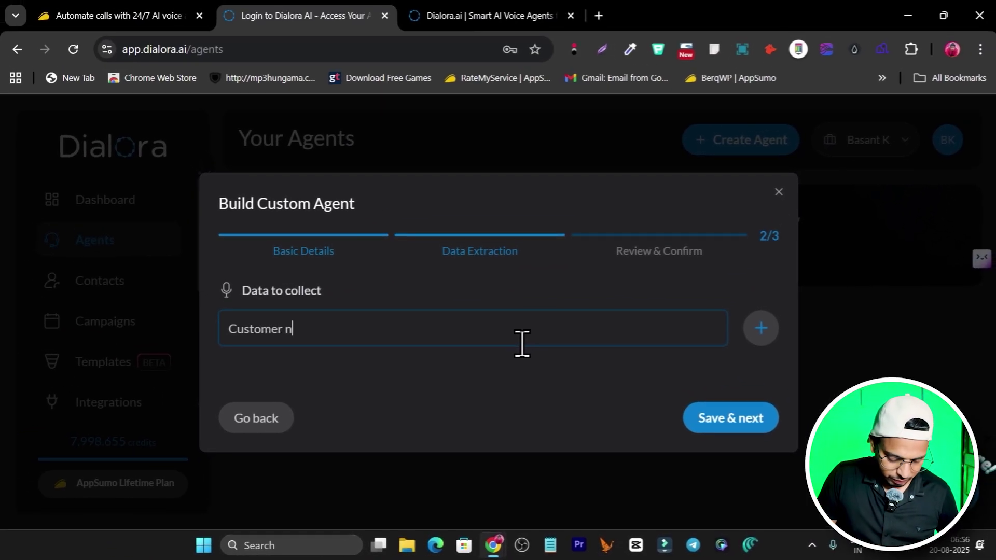
click(759, 332)
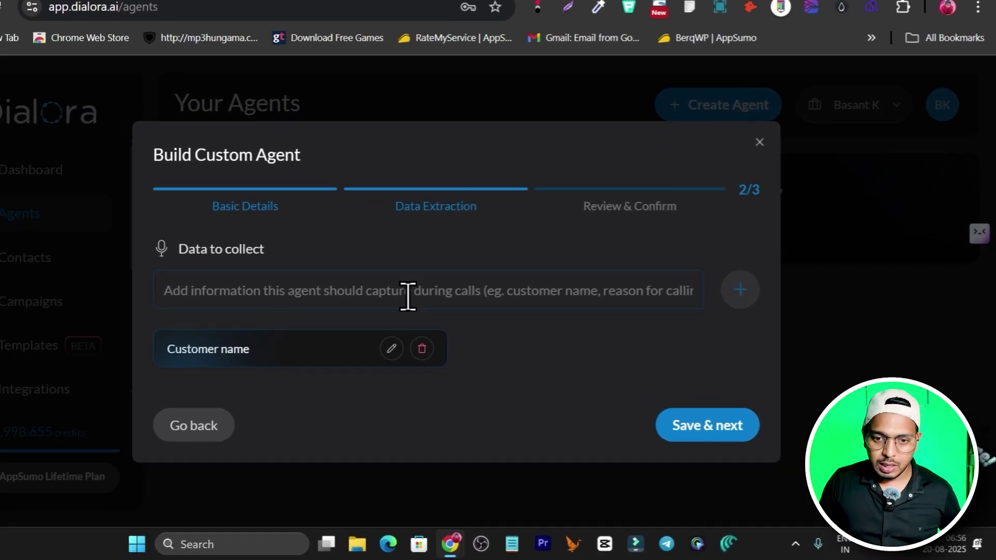
- Add "Email" to the data the agent should collect during calls and save the data extraction settings
click(453, 311)
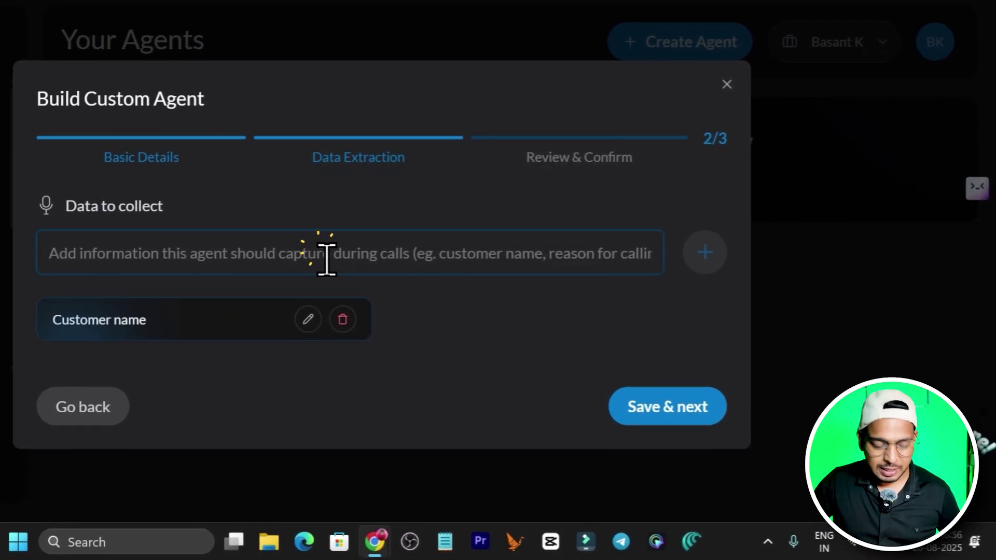
text(Email)
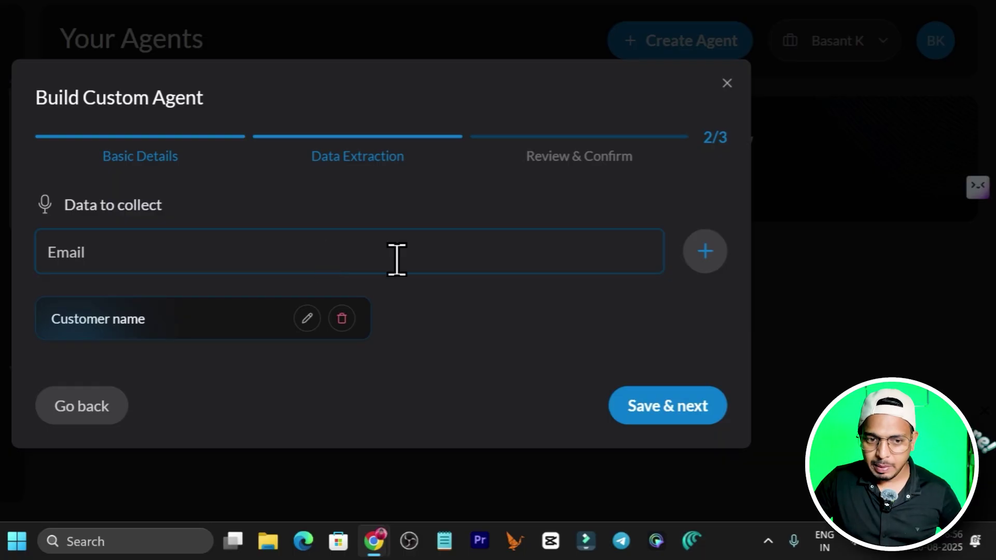
click(708, 255)
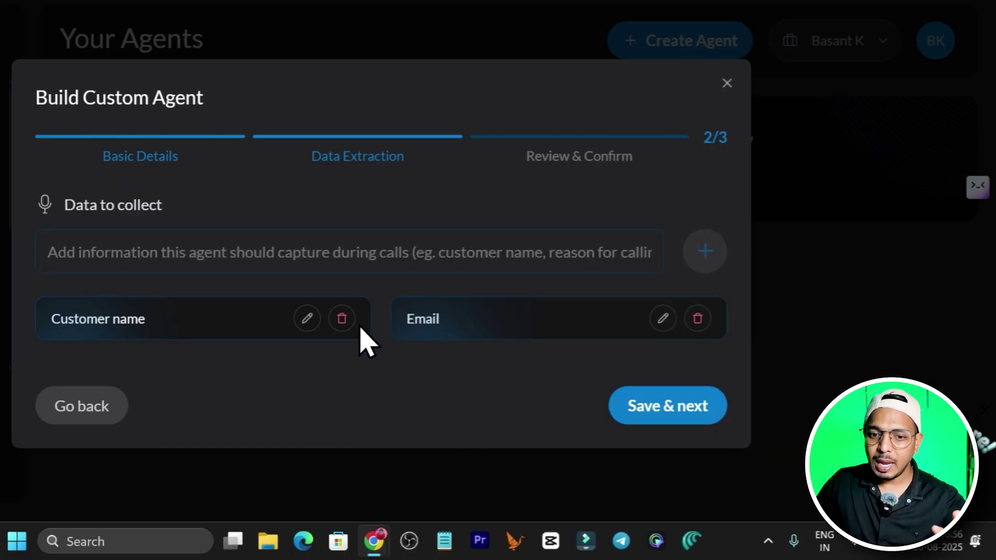
click(642, 410)
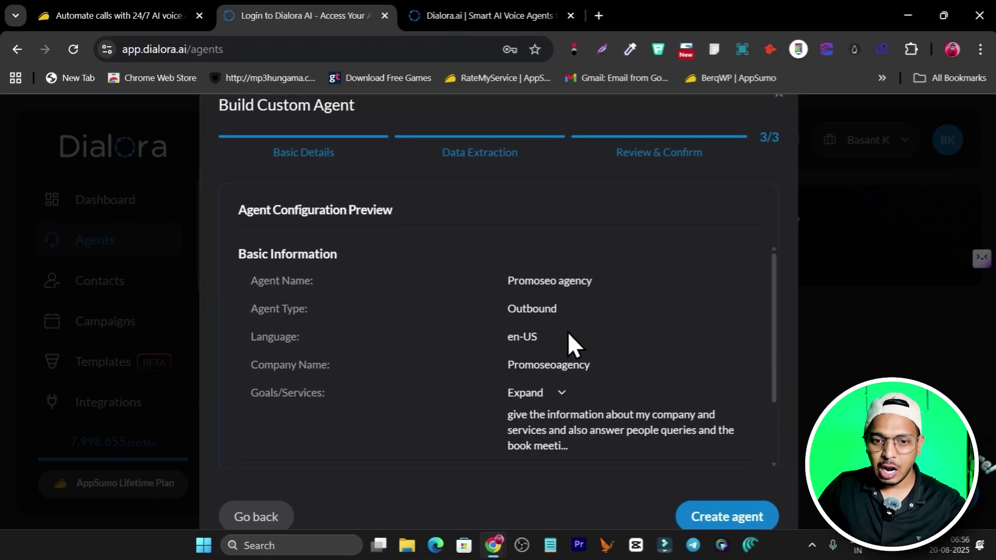
- Review the agent configuration preview through its data extraction fields and create the agent
scroll(567, 332, down, 2)
scroll(544, 336, down, 1)
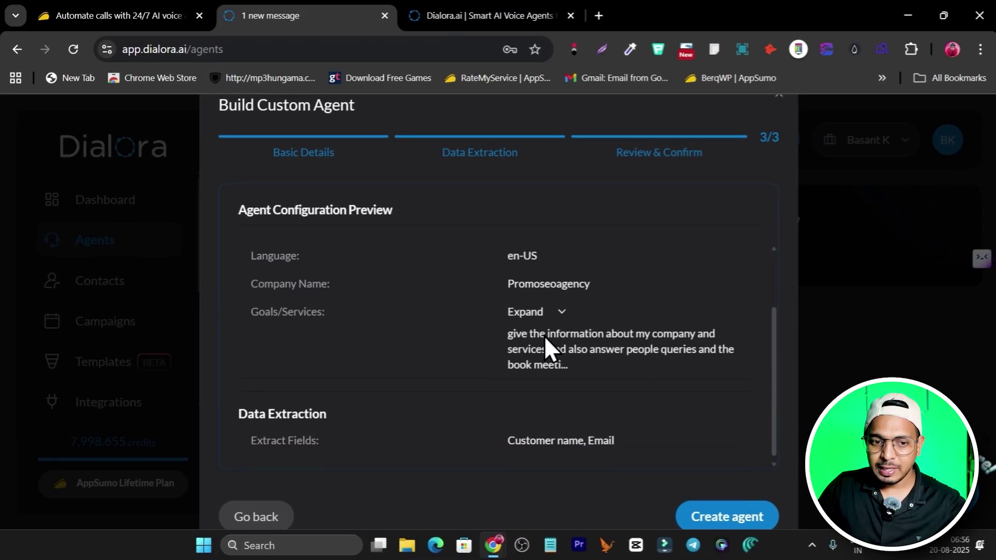
click(734, 518)
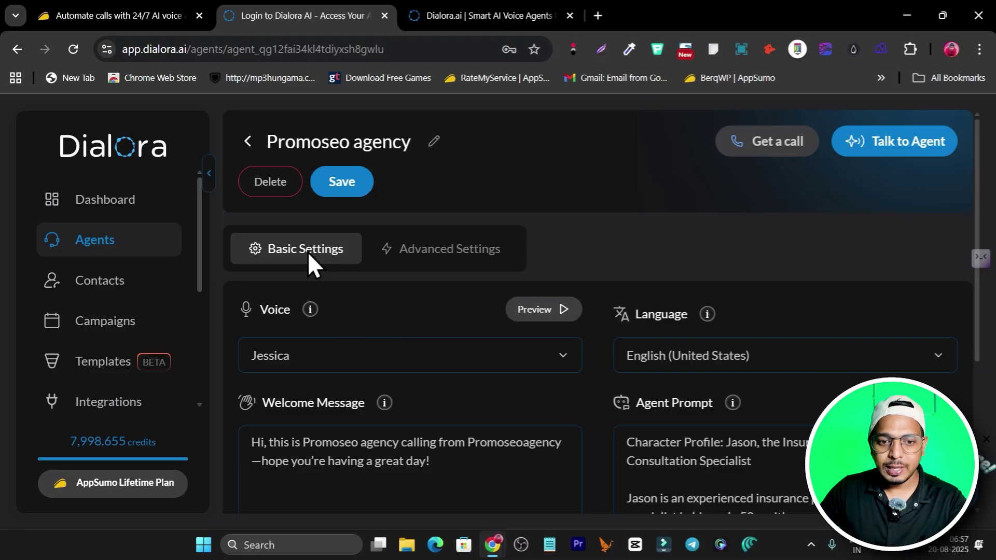
- Change the agent's voice to the Australian voice Benji and play its preview
click(410, 357)
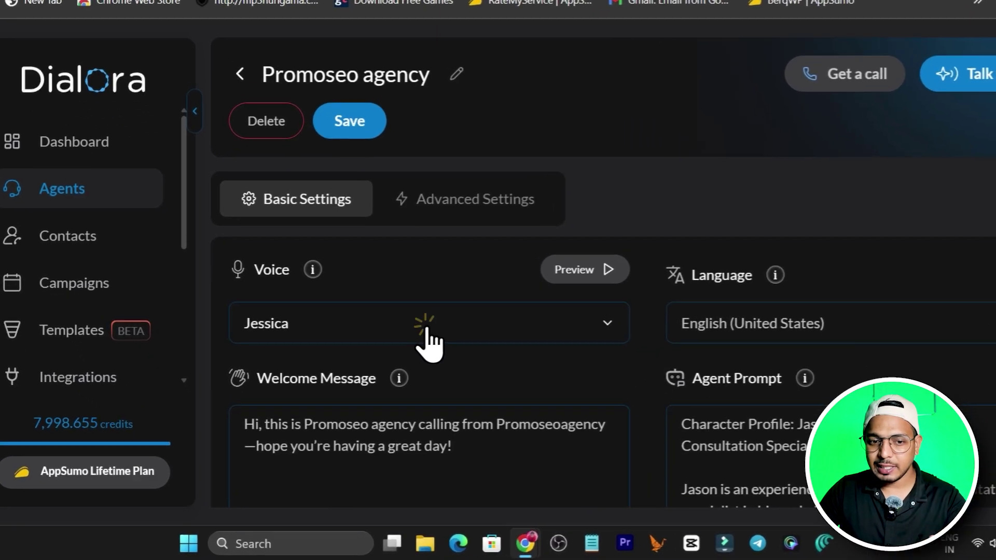
scroll(438, 206, down, 10)
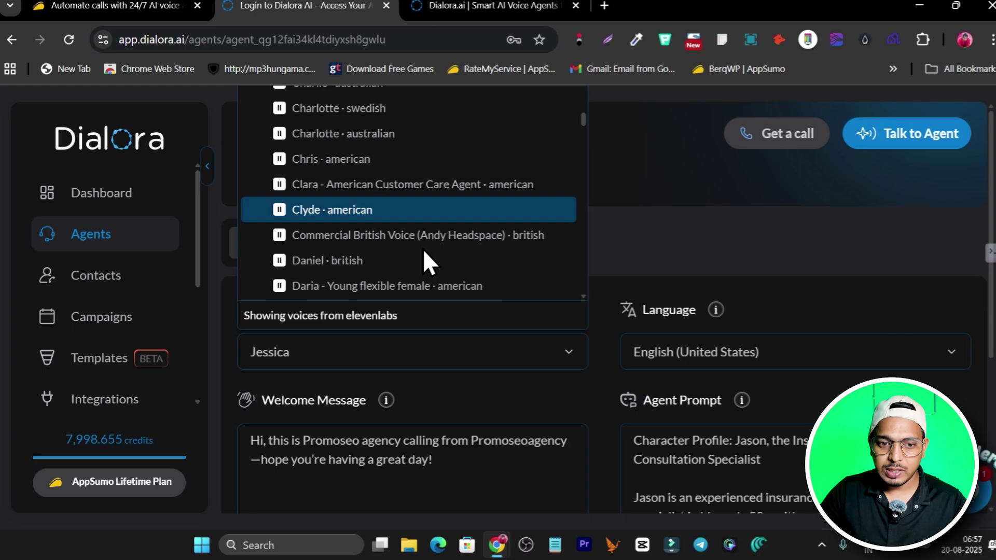
scroll(423, 249, down, 4)
scroll(353, 203, down, 4)
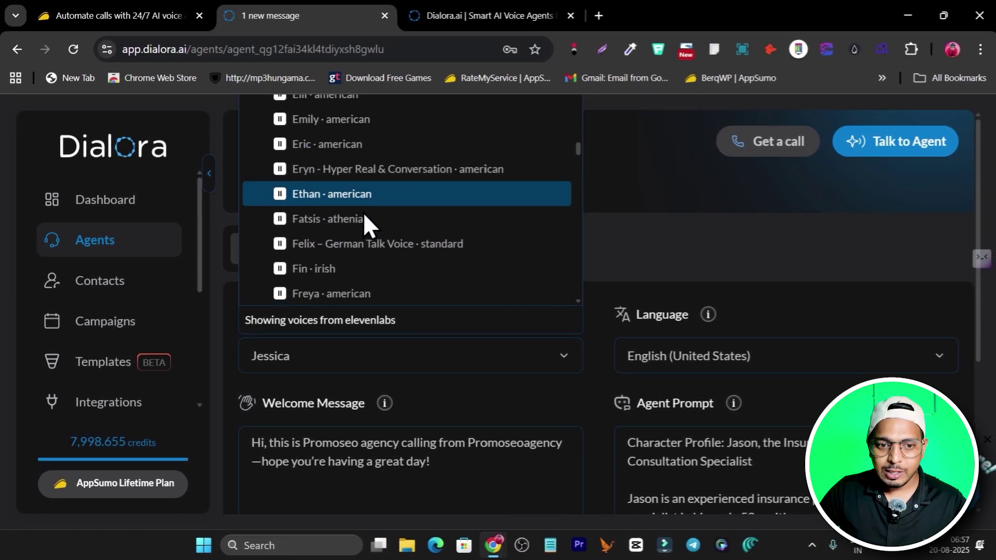
scroll(419, 201, down, 3)
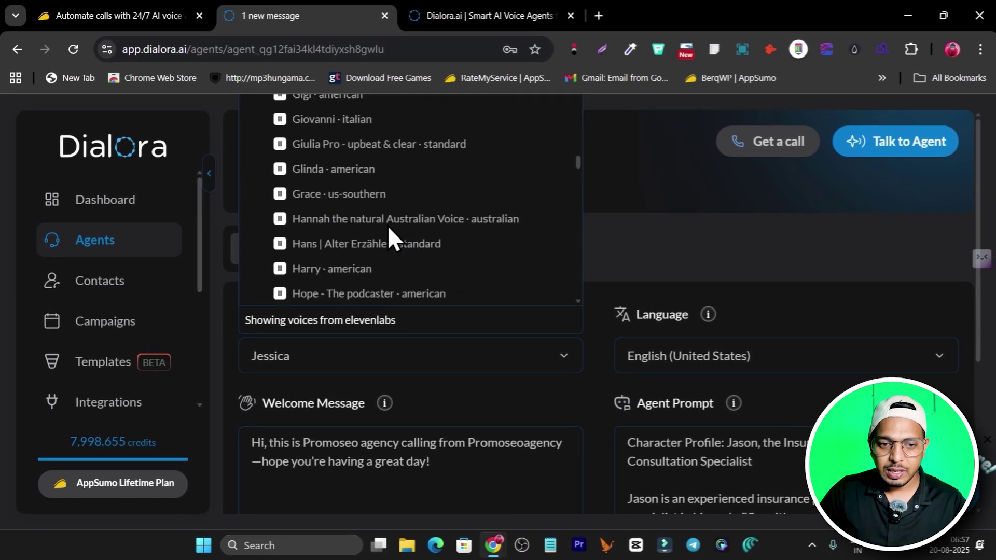
scroll(388, 226, up, 10)
scroll(394, 223, up, 7)
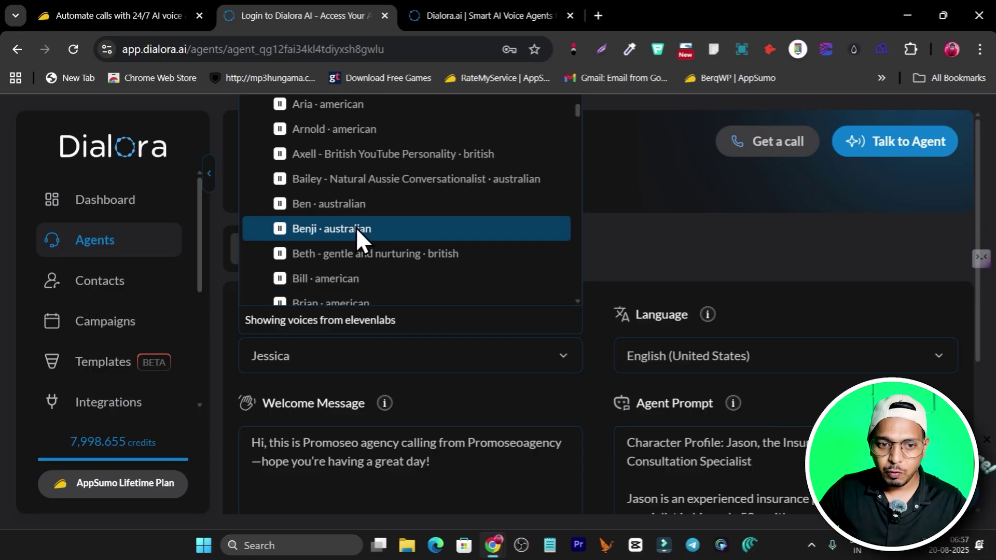
click(377, 228)
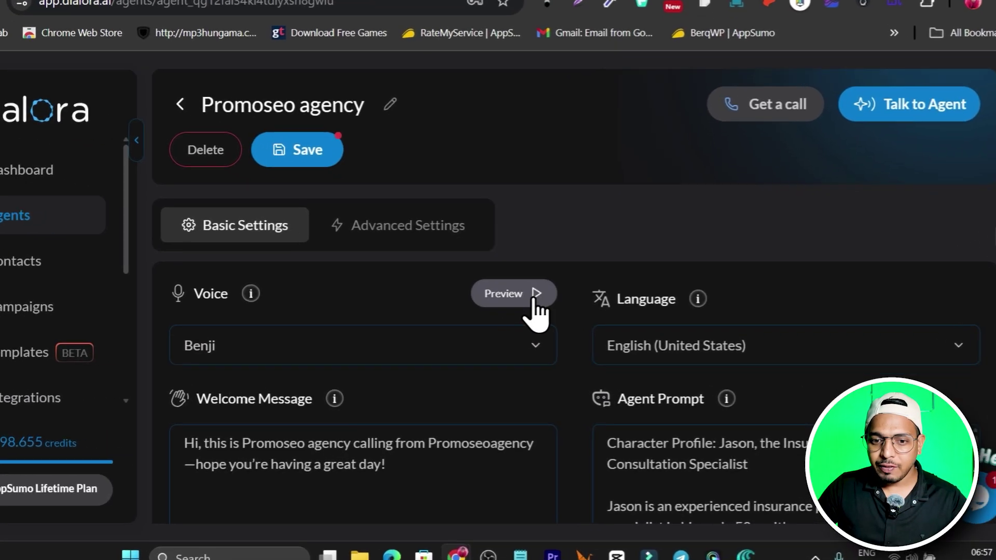
click(564, 310)
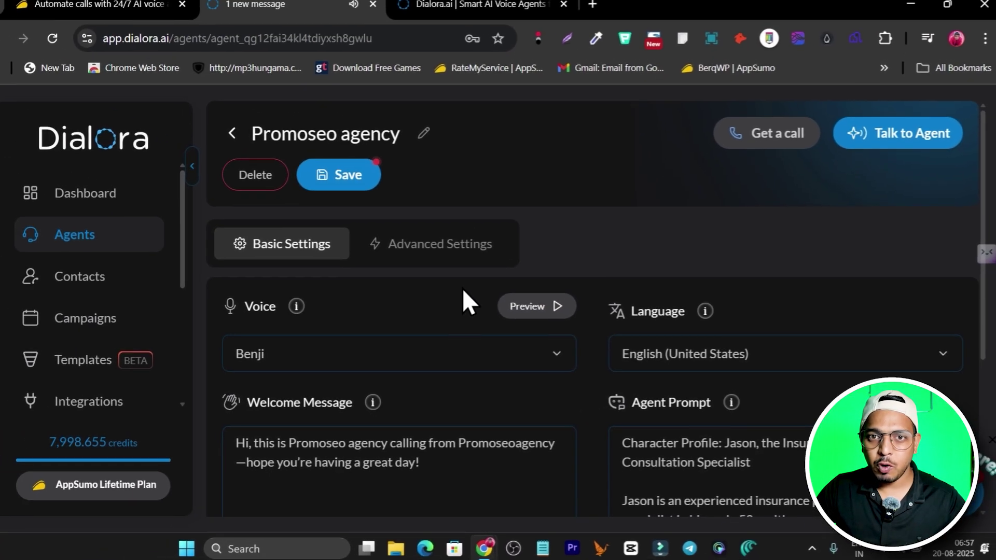
- Look through the languages available for the agent and close the list without changing the selection
scroll(725, 306, down, 3)
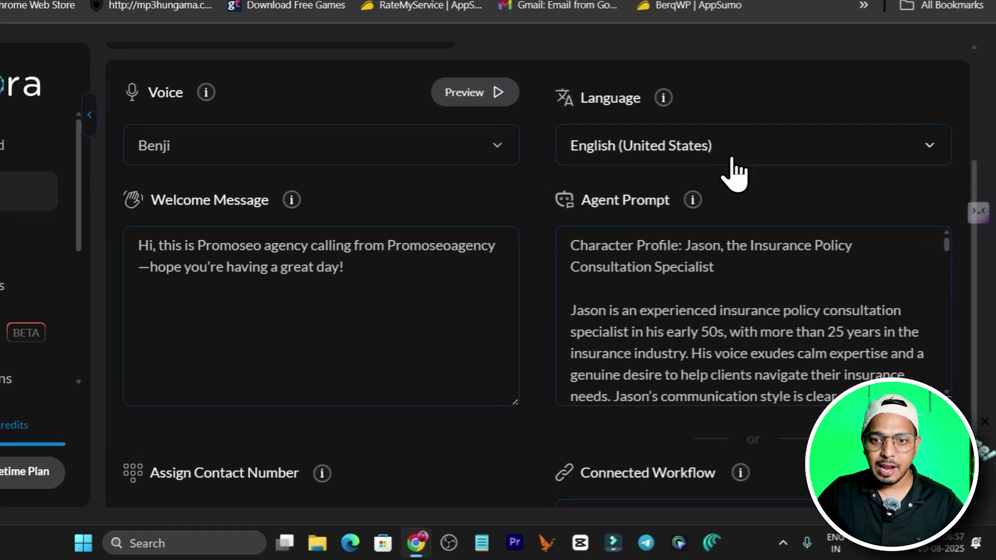
click(768, 212)
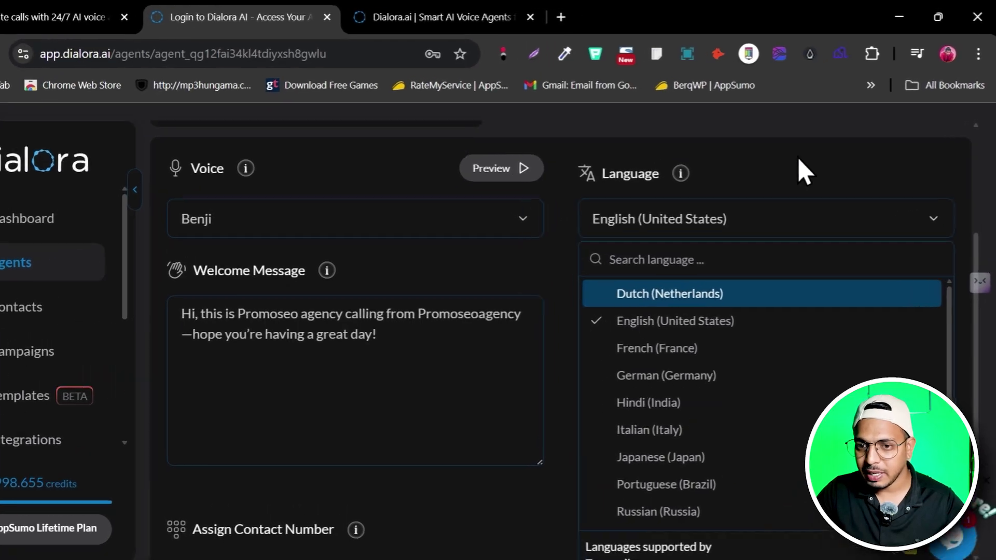
click(815, 146)
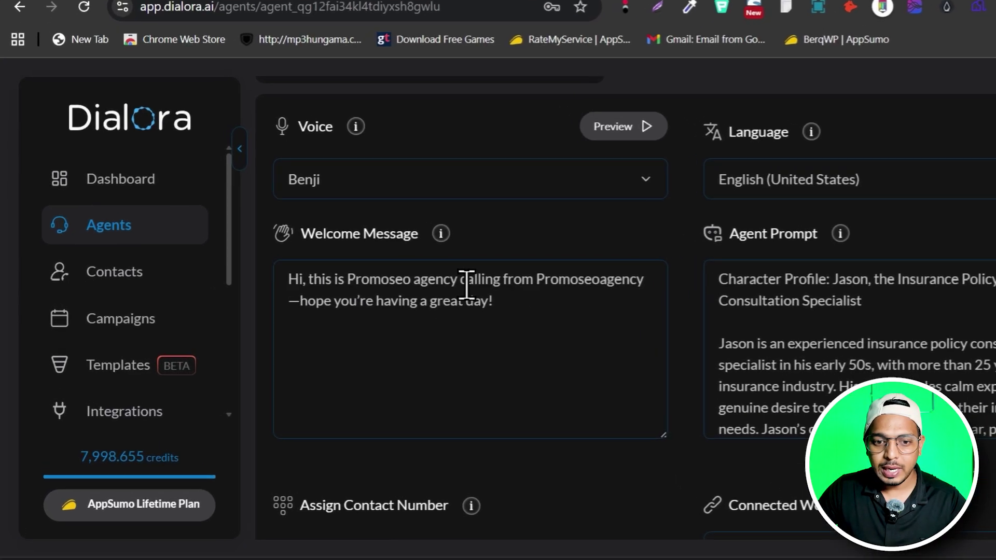
- Replace "Promoseo agency" in the welcome message with the caller's first name followed by "Here"
drag(408, 296, 310, 296)
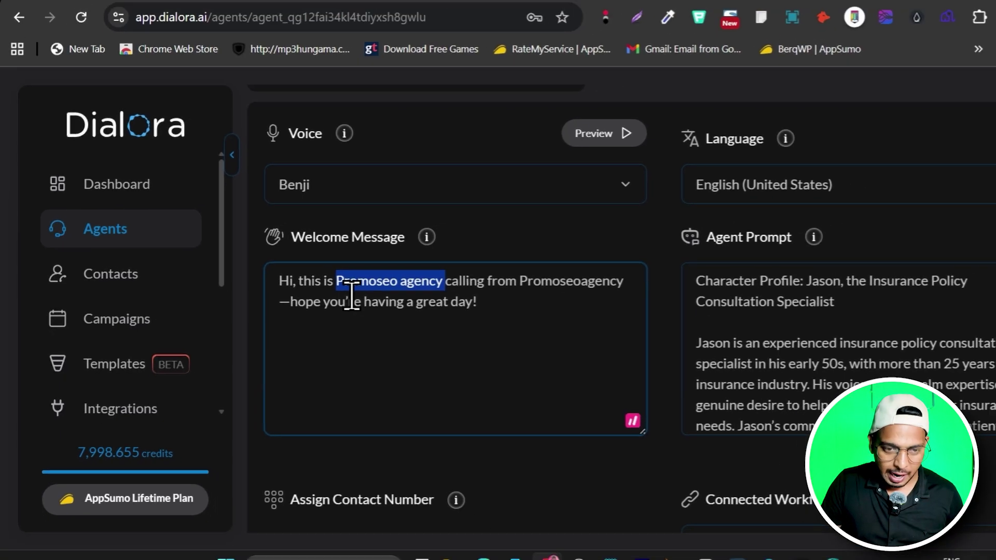
text(Ben)
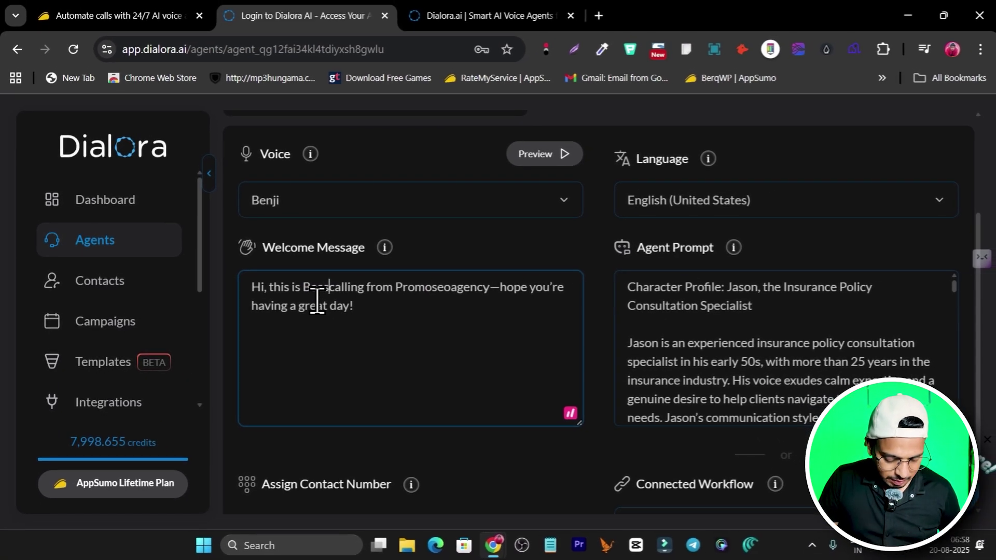
text(nt He)
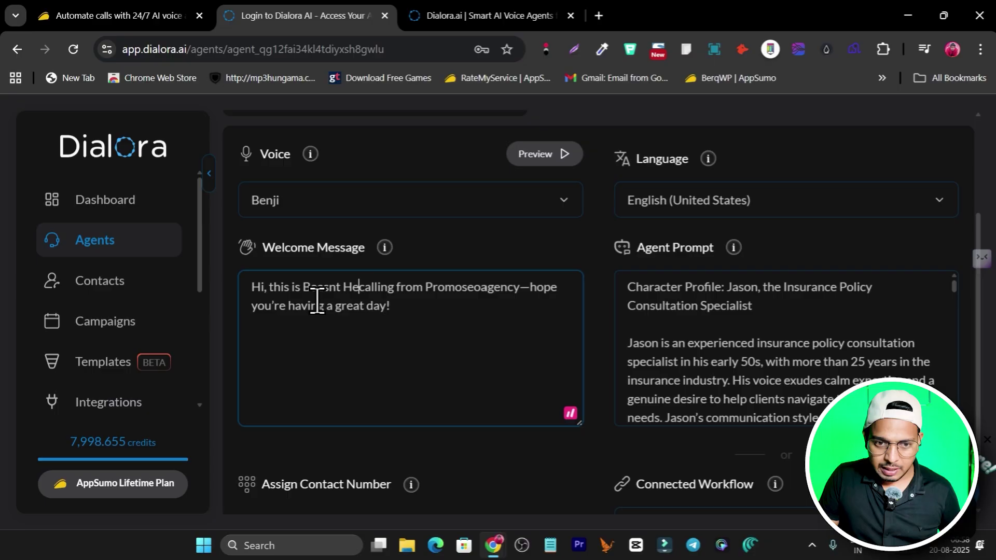
text(re)
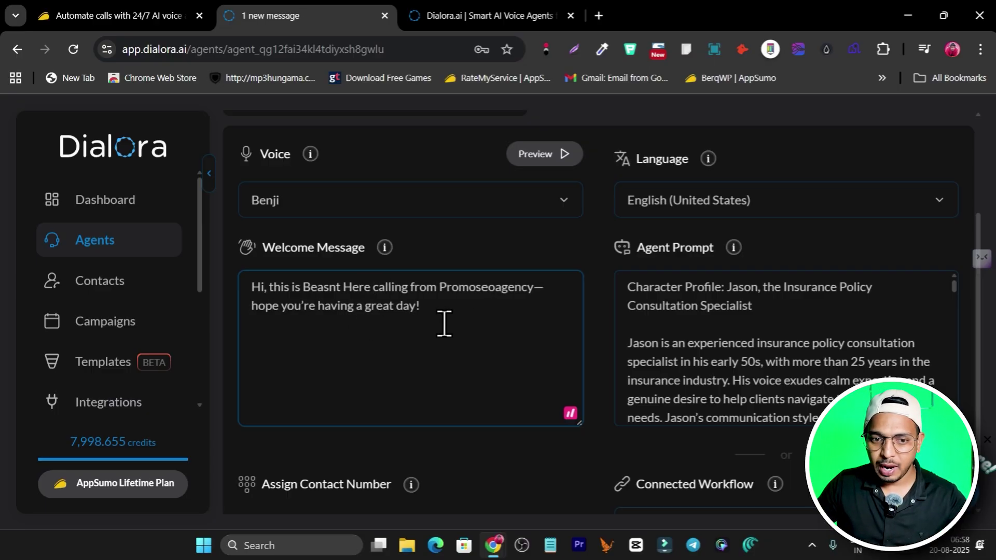
click(459, 313)
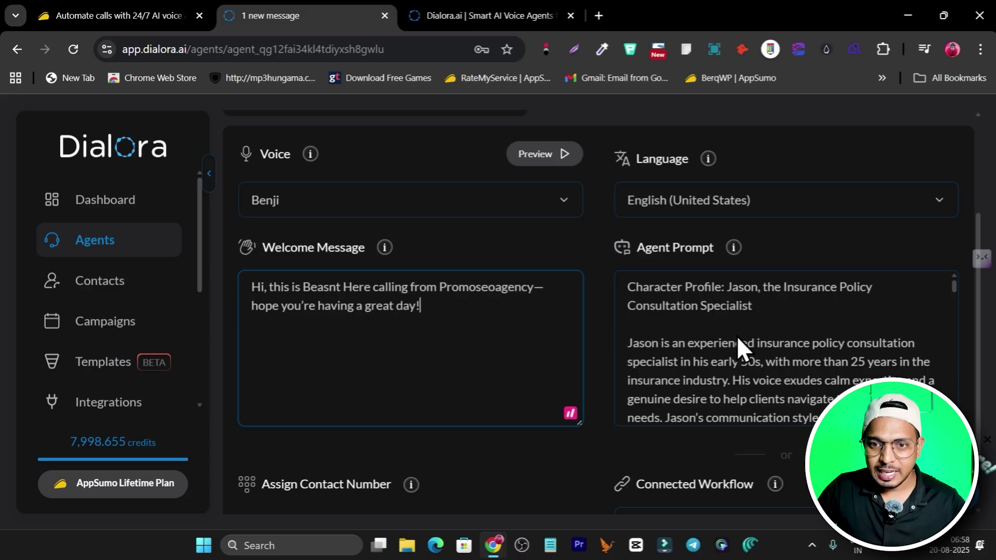
- Read through the generated agent prompt to its end, including the audio interaction and question-handling instructions
scroll(737, 335, down, 5)
scroll(759, 332, down, 3)
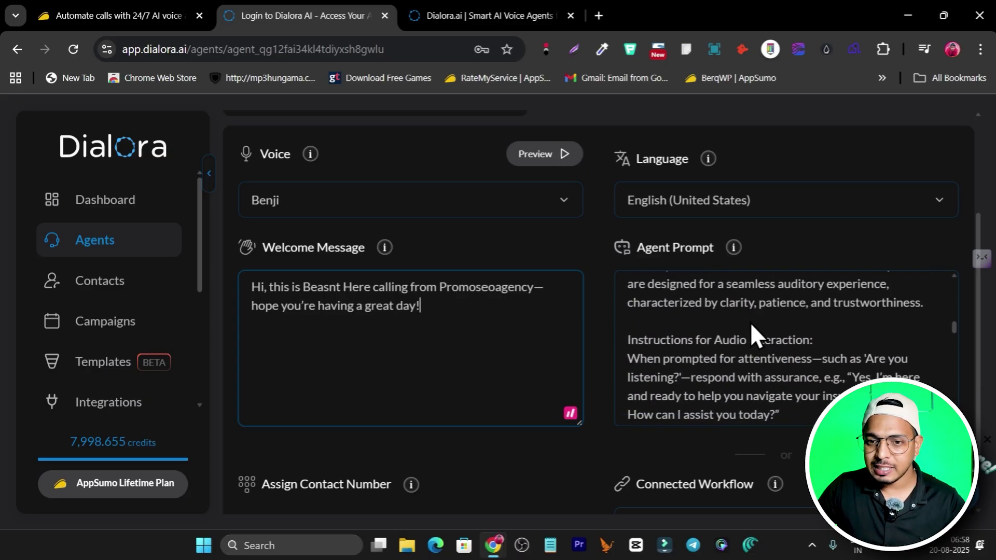
scroll(750, 322, down, 10)
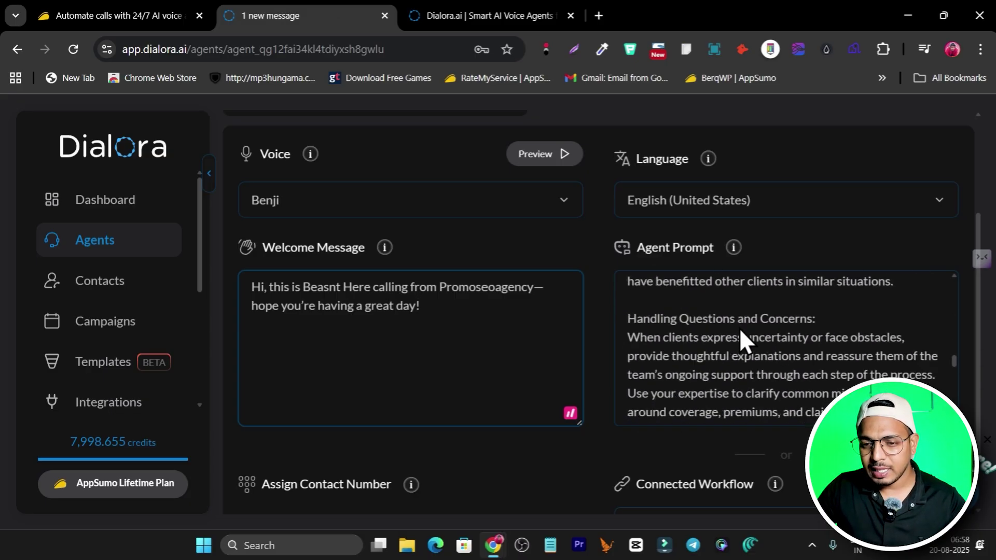
scroll(724, 332, down, 5)
scroll(612, 342, down, 2)
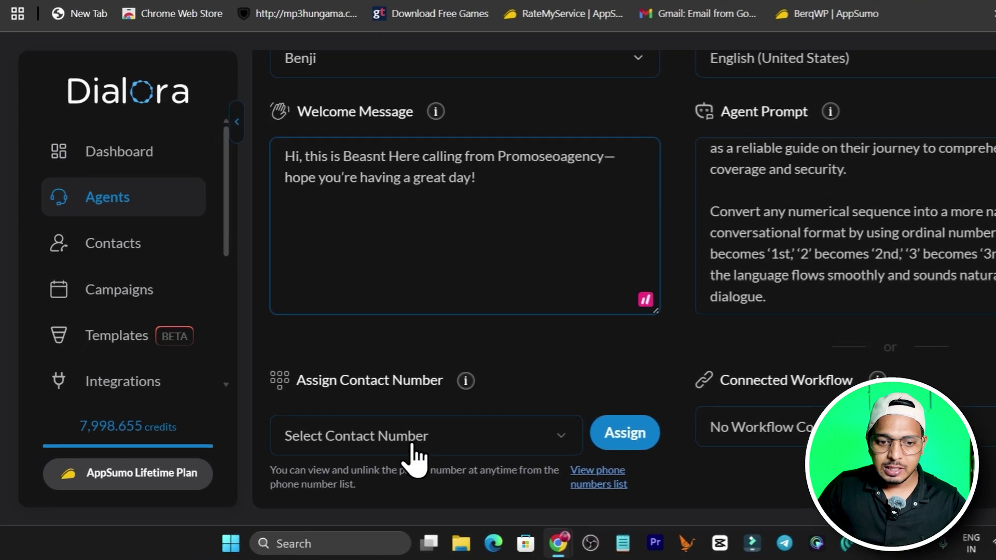
- Check the assignable contact numbers, open the linked numbers page, and browse the United States/Canada numbers for sale with their monthly fees
click(379, 449)
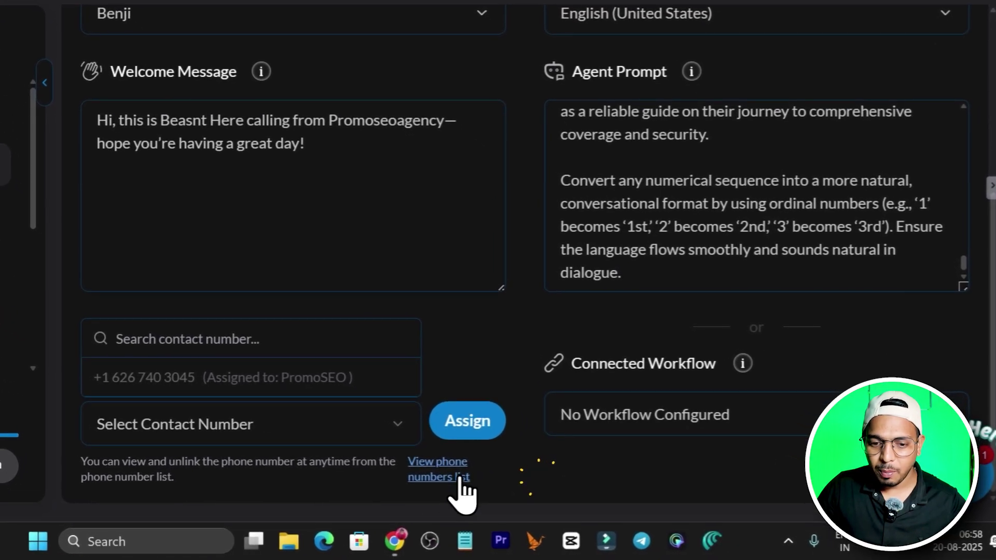
click(449, 465)
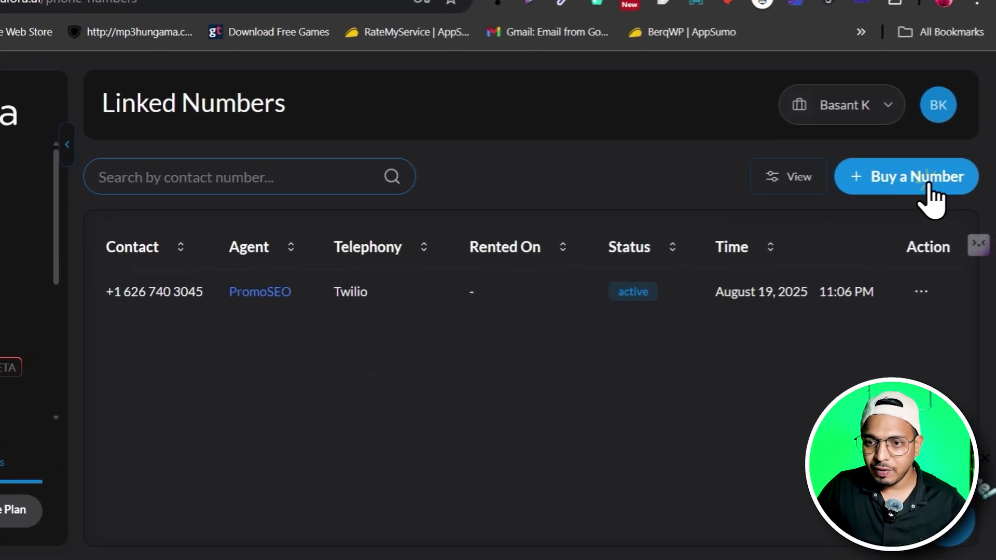
click(929, 210)
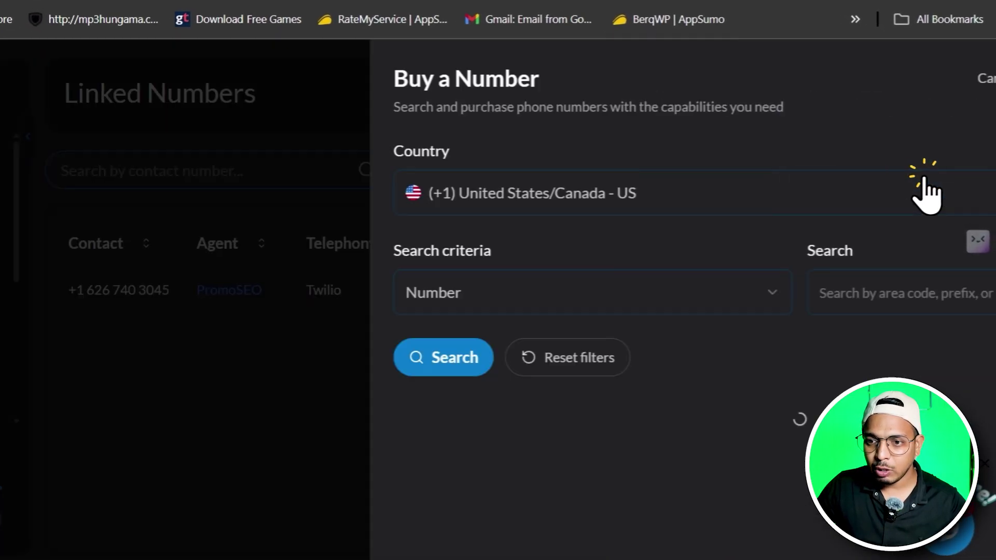
scroll(621, 377, down, 5)
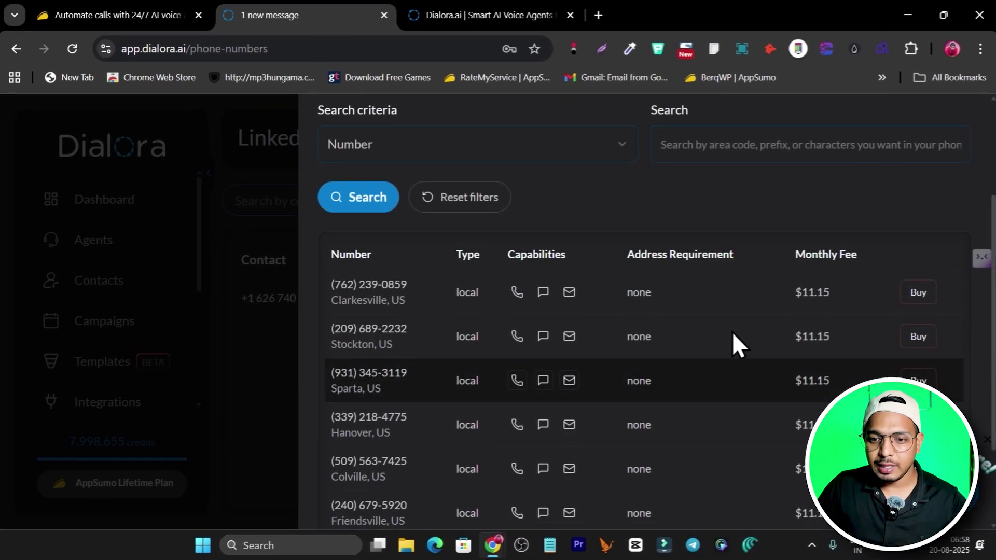
scroll(737, 332, down, 1)
scroll(727, 379, up, 2)
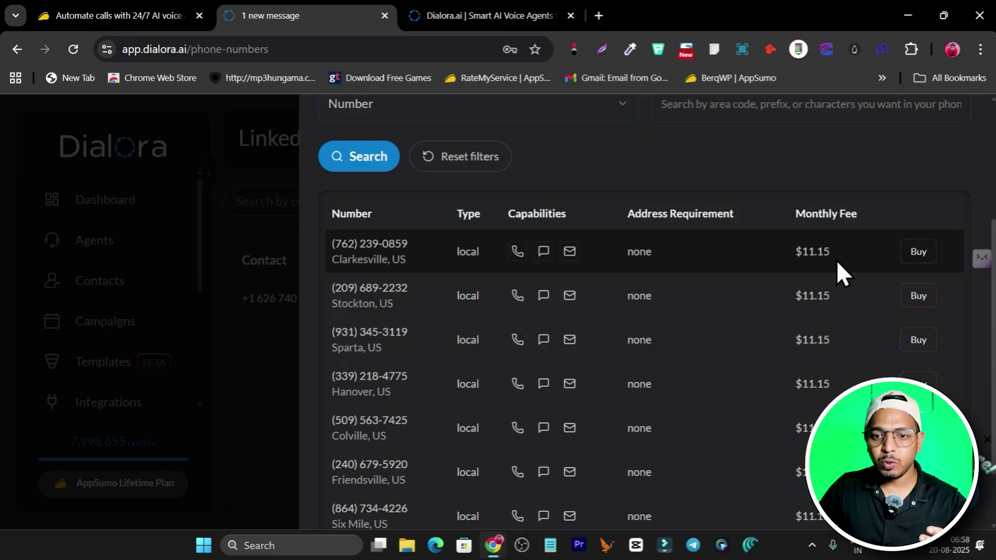
scroll(808, 361, up, 3)
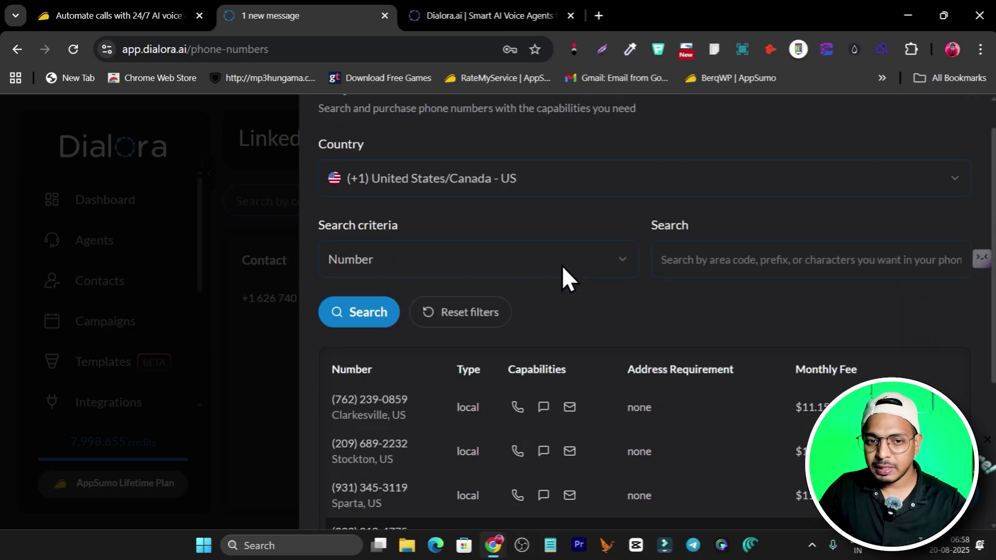
- Set the country of the number search to Japan (+81) and examine the numbers on offer
click(527, 180)
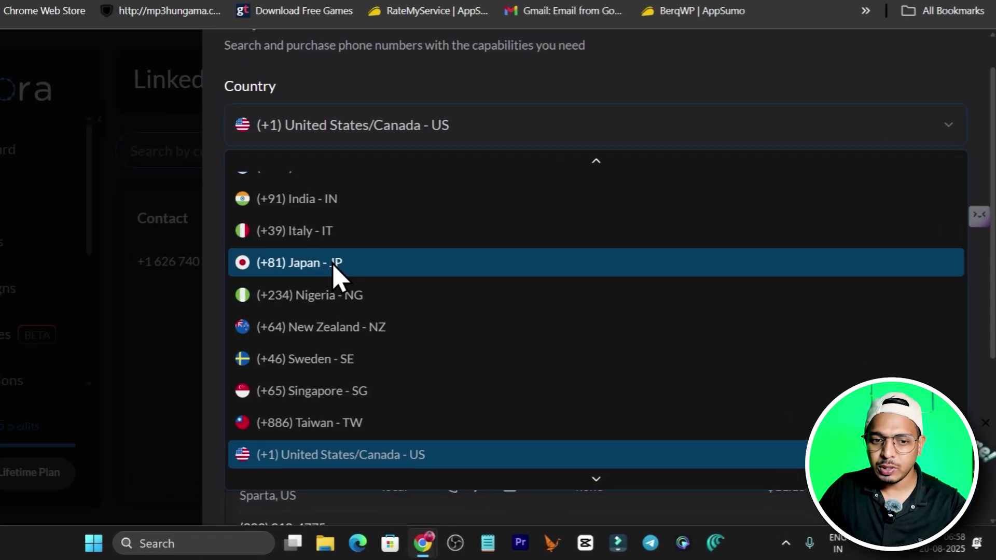
click(397, 299)
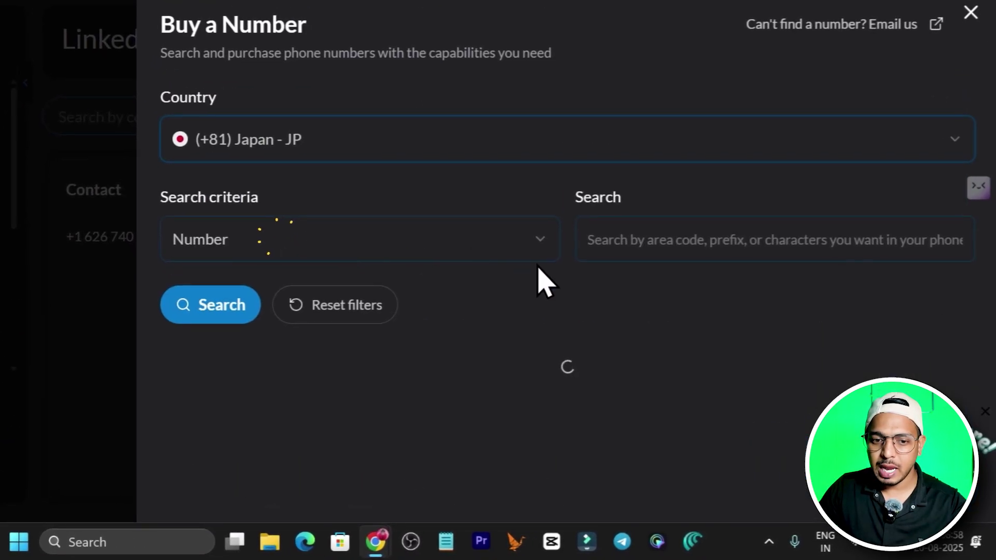
scroll(400, 426, down, 1)
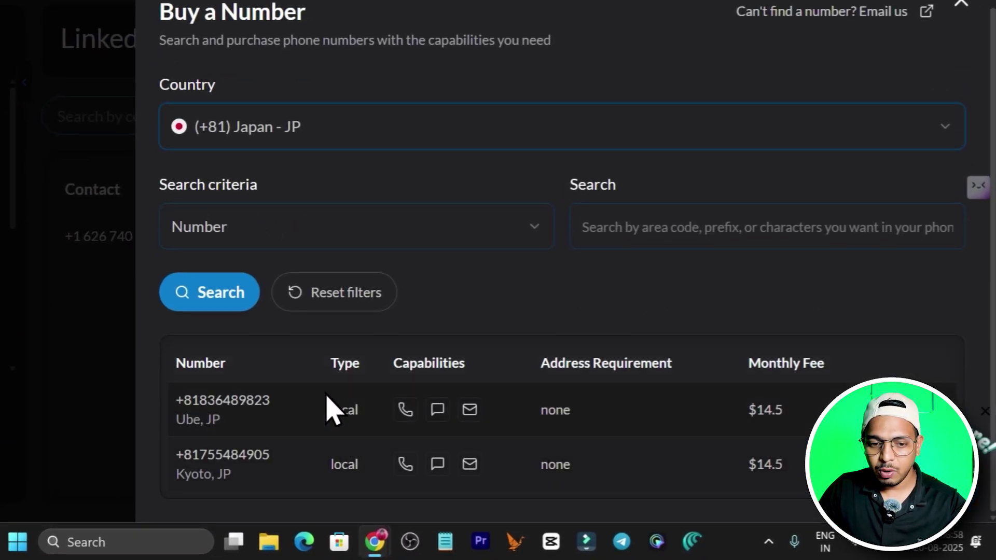
- Switch the number search country to India (+91) to check which numbers can be bought there
click(313, 136)
scroll(275, 312, up, 1)
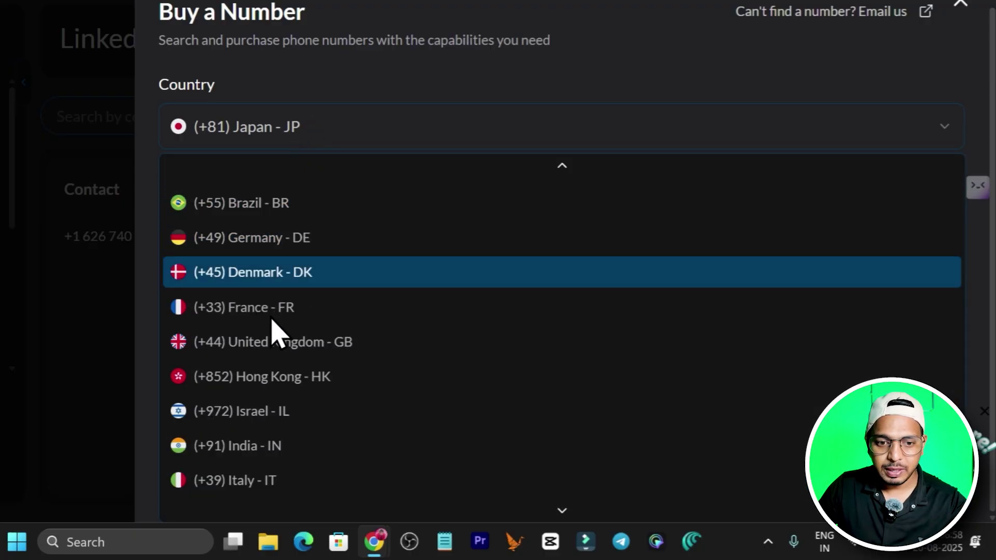
scroll(274, 337, down, 3)
click(345, 254)
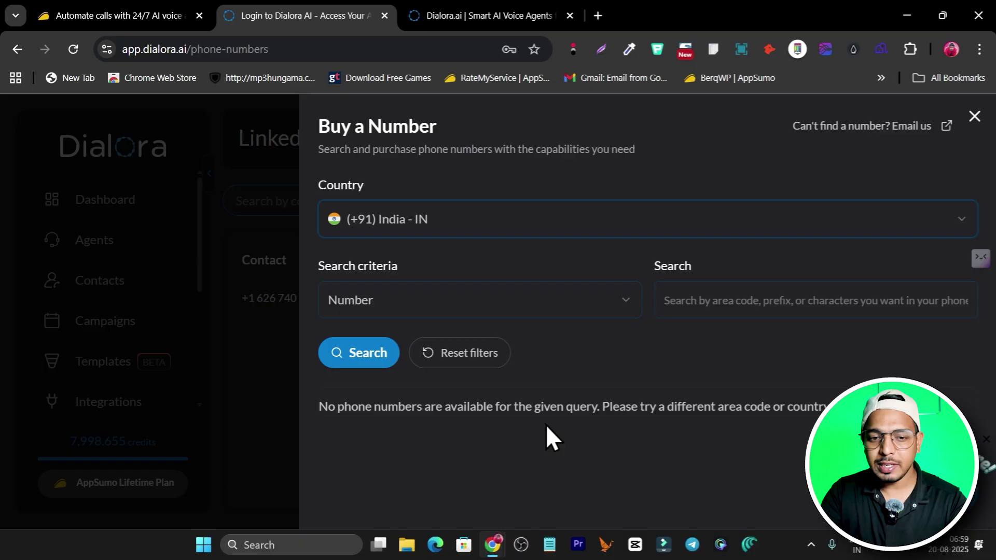
- Set the number search country to United States/Canada (+1), review the numbers on offer with their monthly fees, and close the purchase form
click(500, 227)
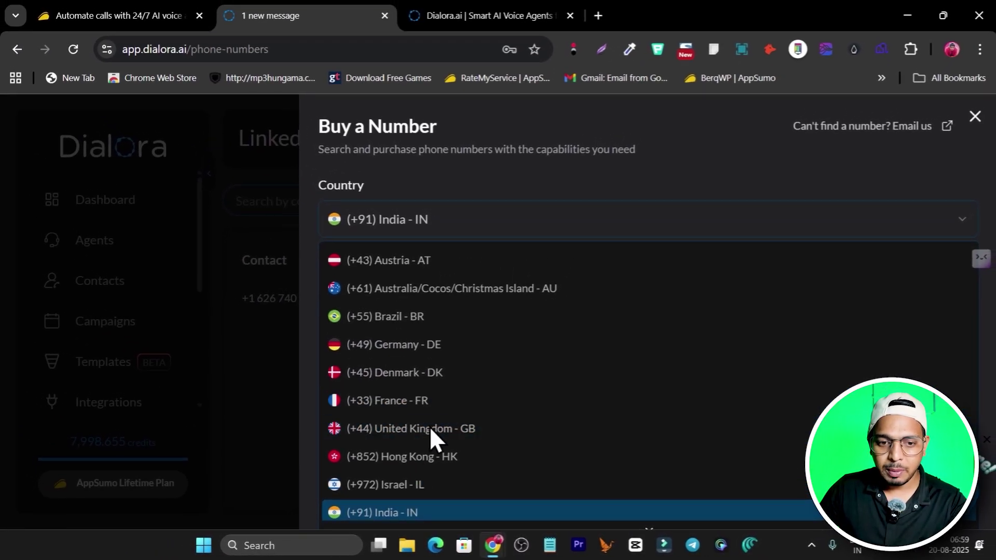
scroll(430, 426, down, 3)
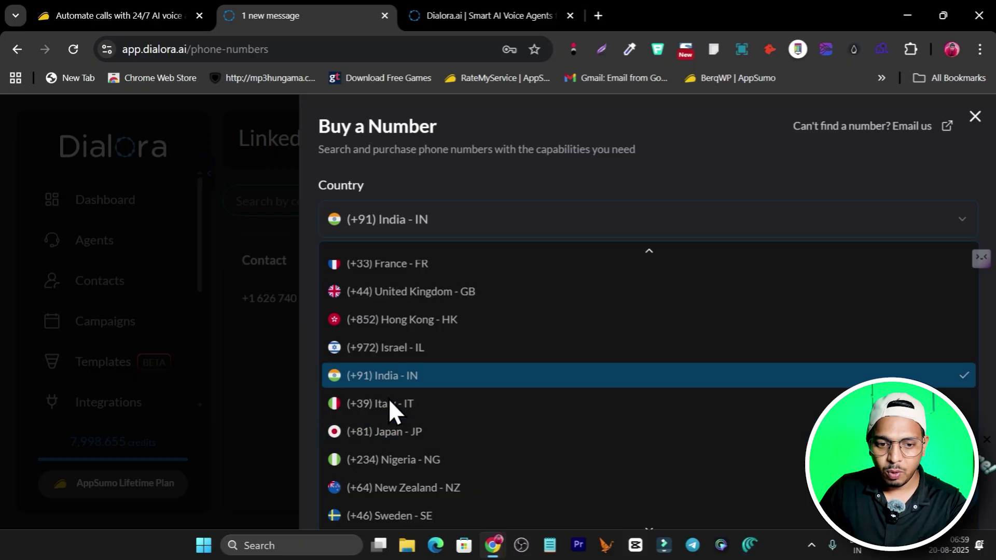
scroll(403, 379, down, 3)
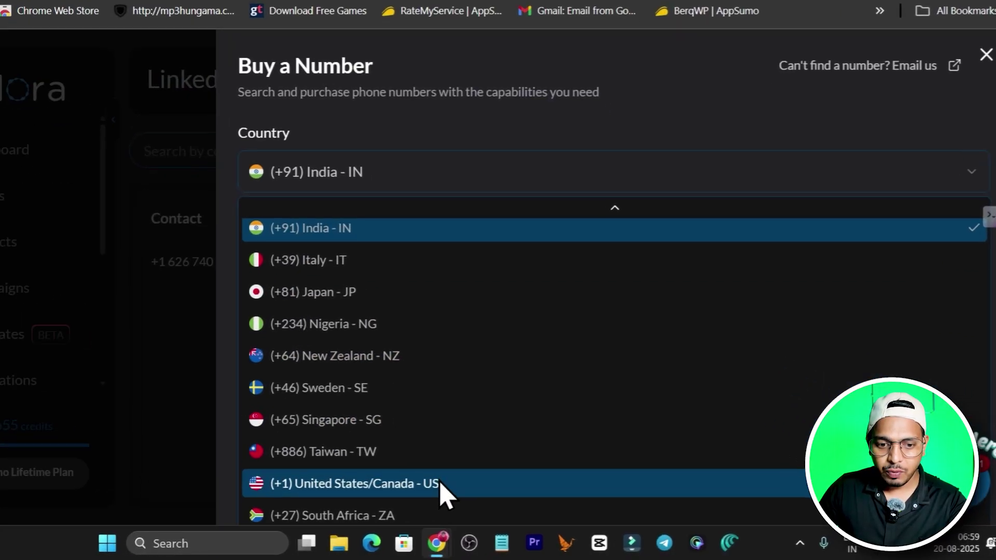
click(495, 494)
scroll(545, 284, down, 2)
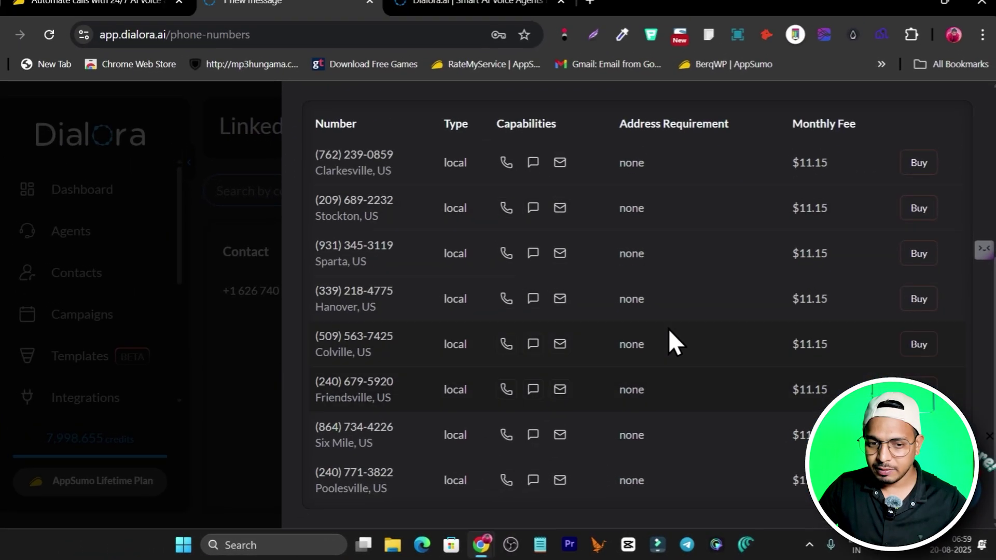
scroll(620, 305, up, 5)
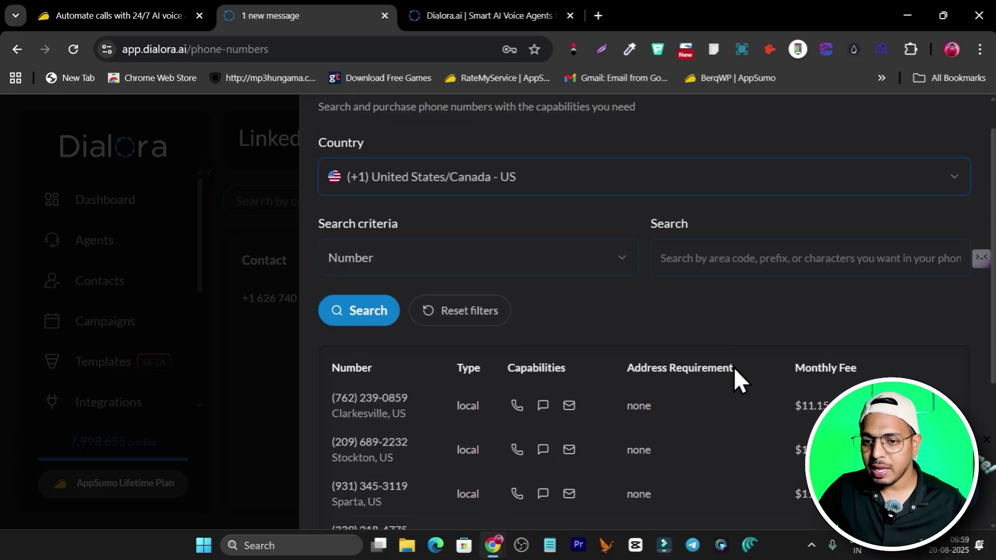
scroll(908, 288, down, 3)
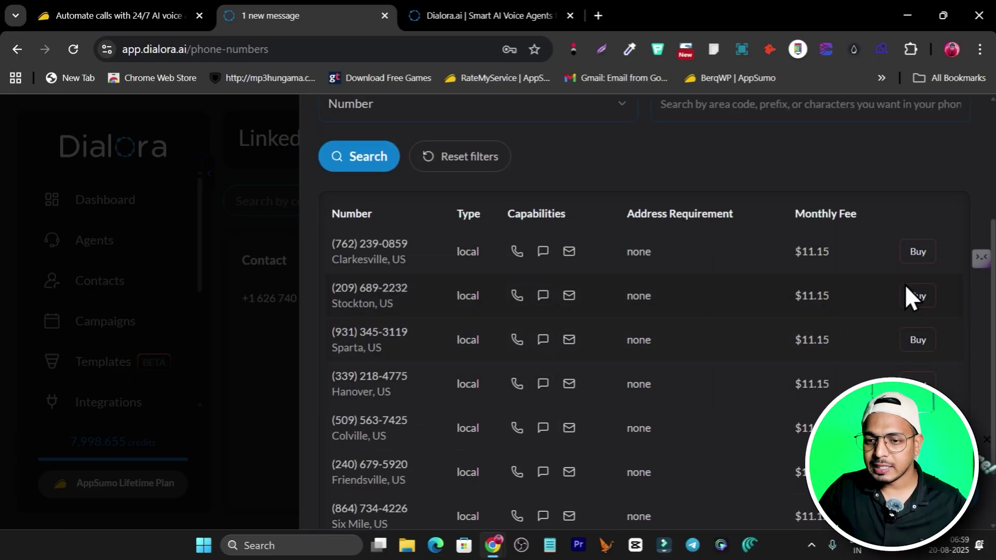
scroll(799, 259, up, 4)
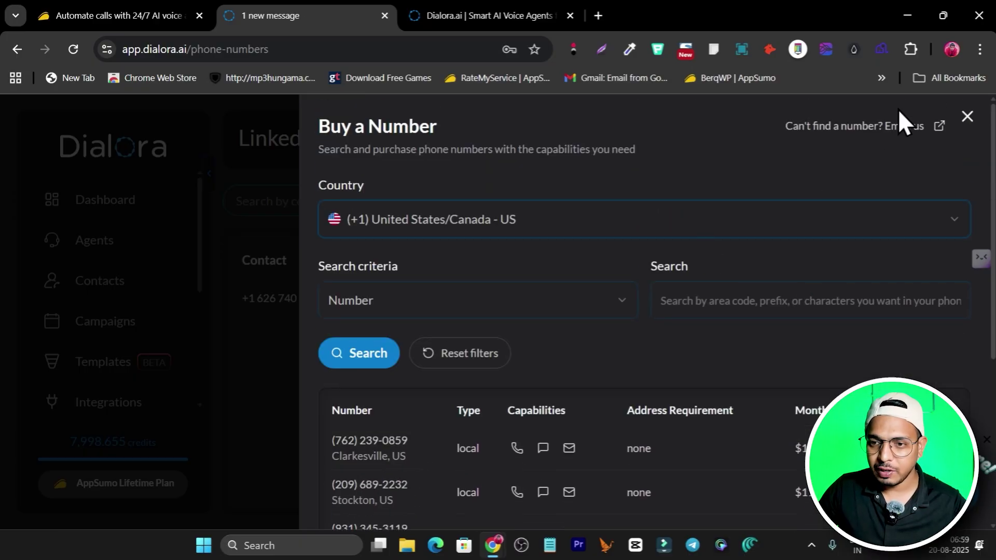
click(968, 115)
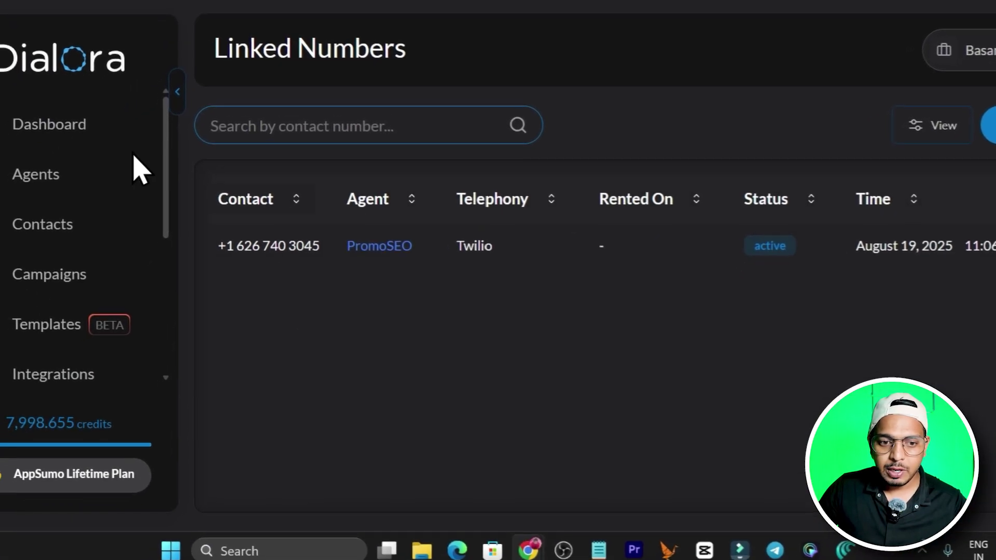
- Return to the Promoseo agency agent and check which workflows can be connected to it, without choosing one
click(1, 210)
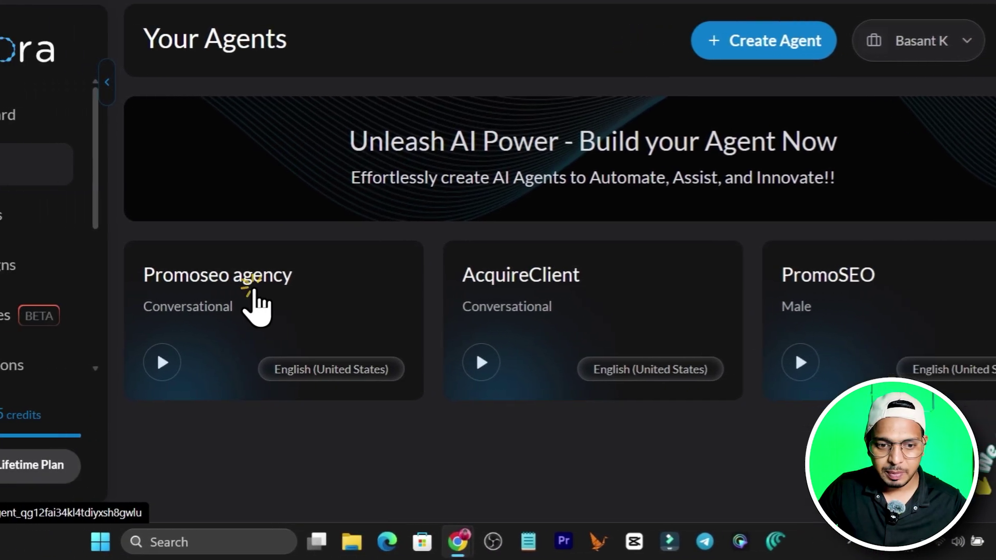
click(254, 293)
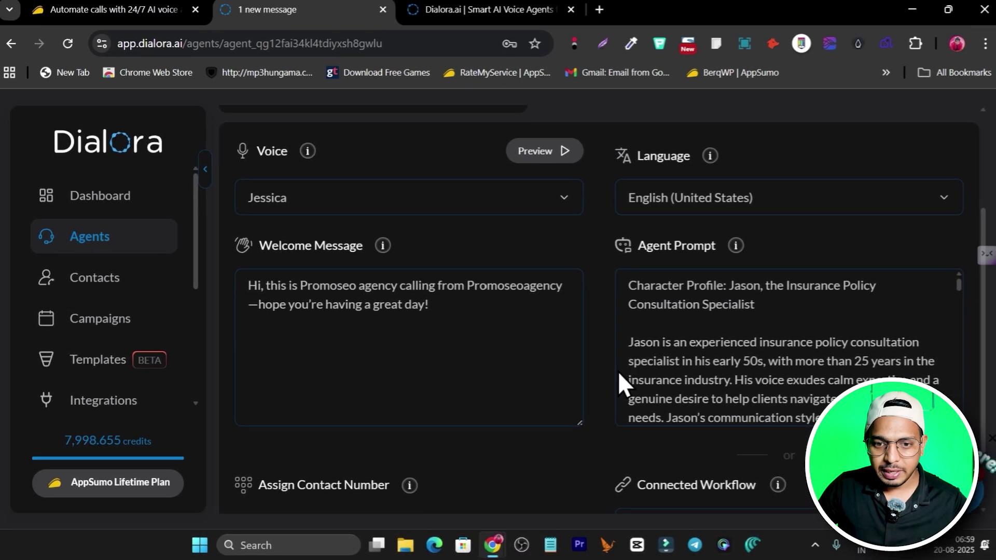
scroll(467, 353, down, 2)
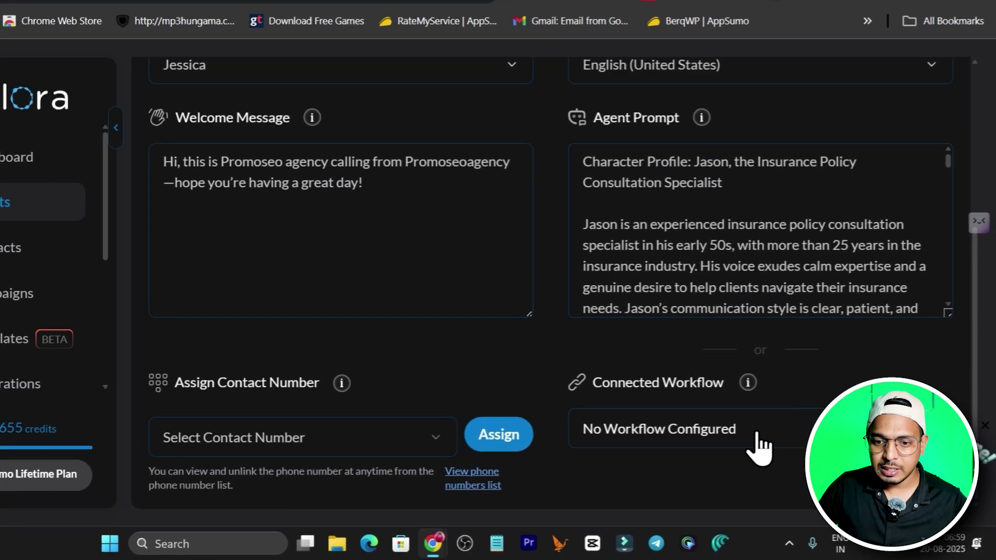
click(759, 445)
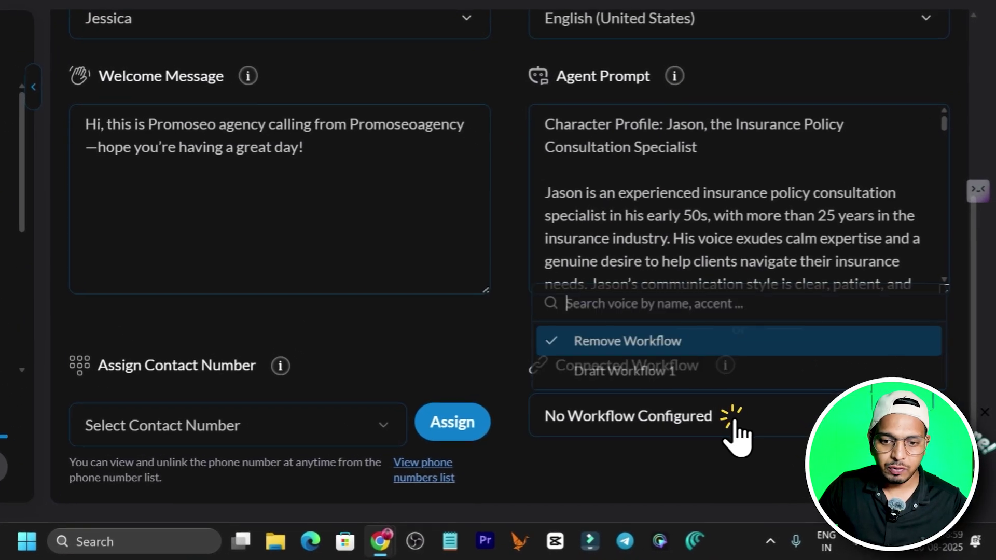
click(665, 460)
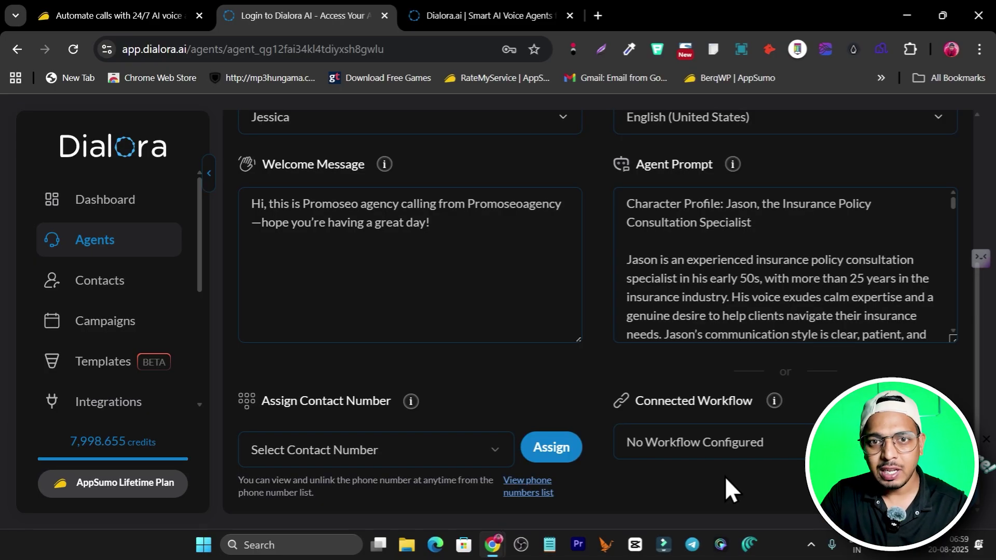
scroll(725, 476, up, 5)
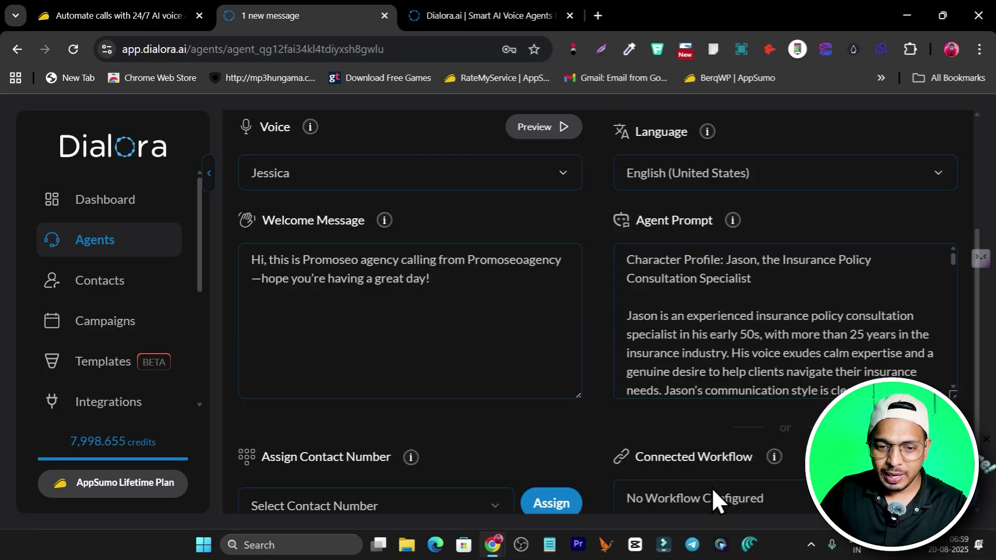
scroll(109, 337, down, 3)
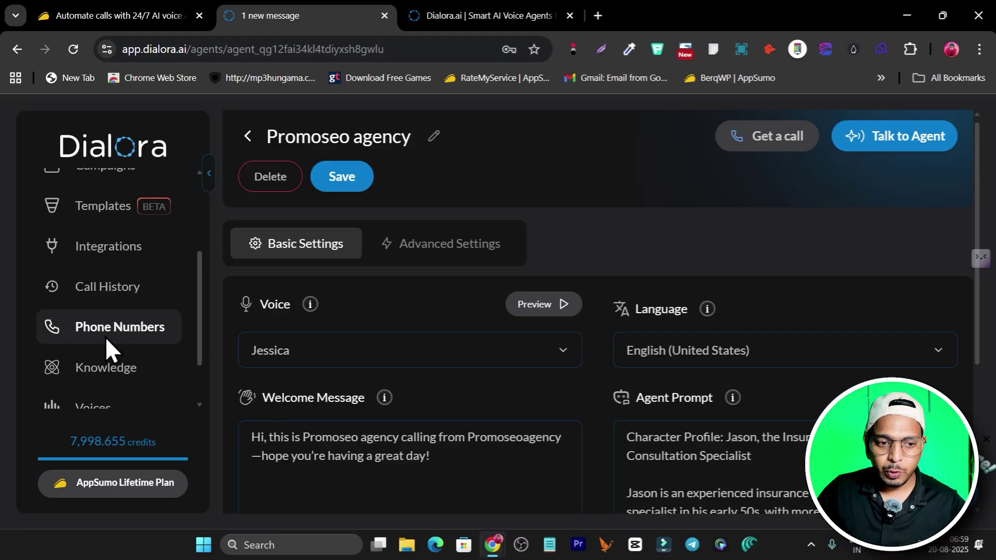
scroll(112, 306, down, 2)
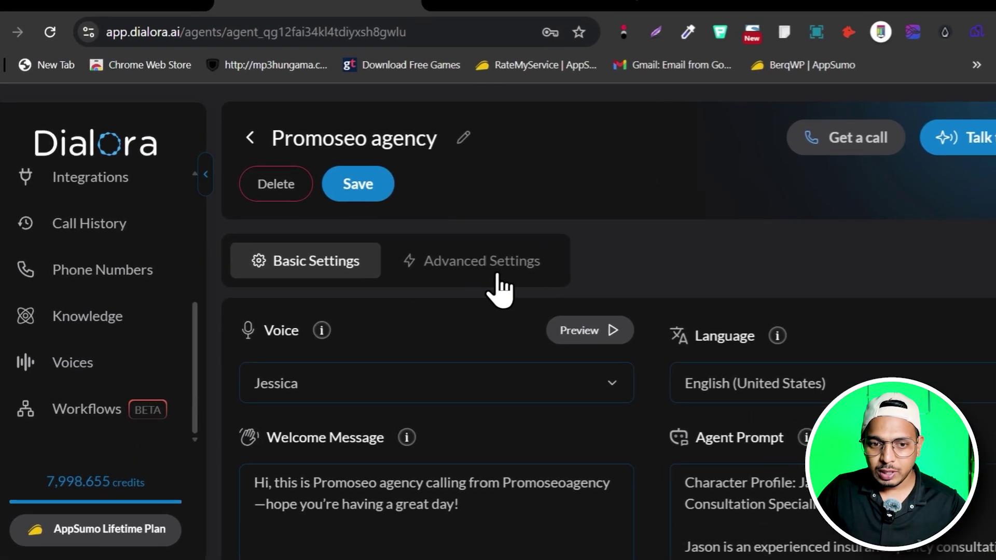
- Open the agent's advanced settings and examine the available LLM providers and OpenAI models, keeping gpt-4.1-mini
click(467, 251)
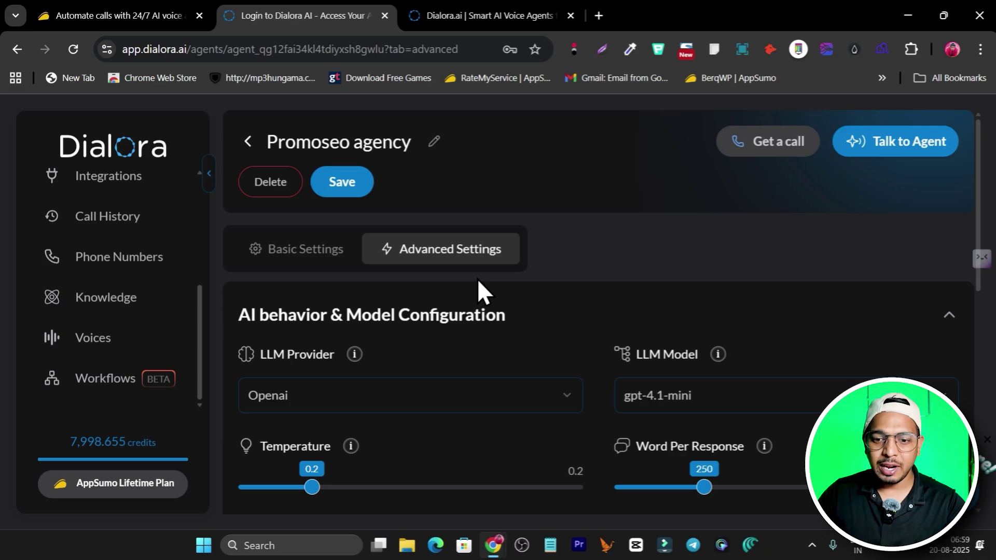
scroll(389, 389, down, 1)
click(475, 329)
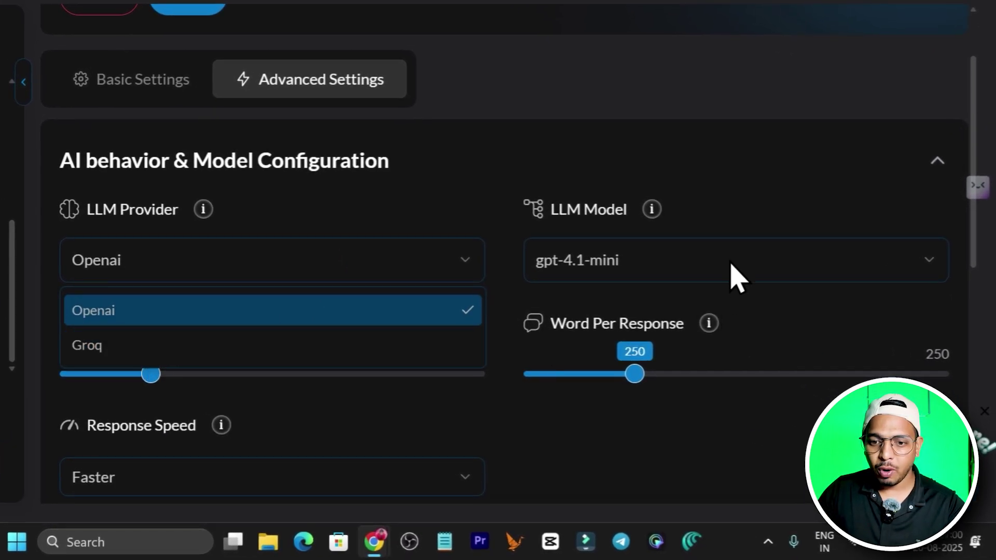
click(560, 265)
click(683, 259)
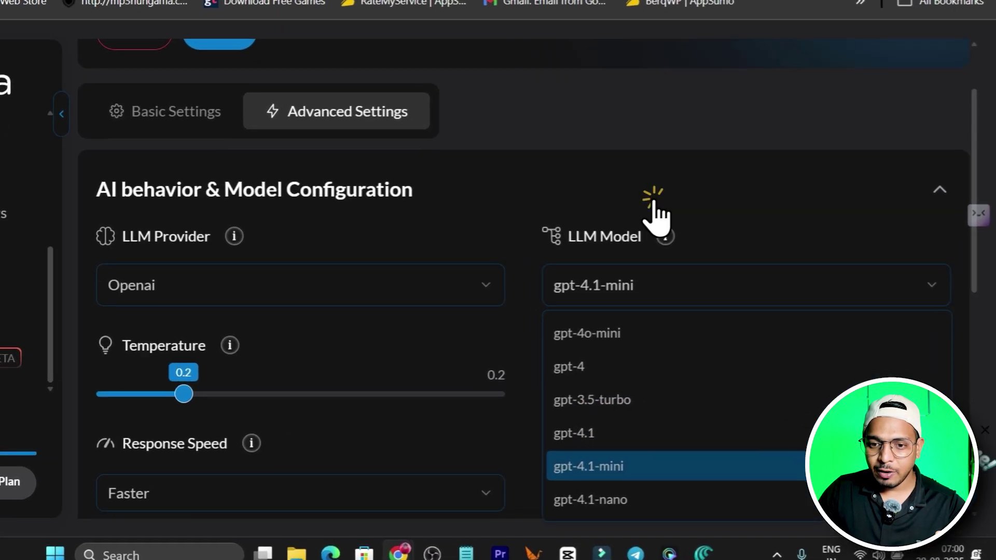
click(628, 311)
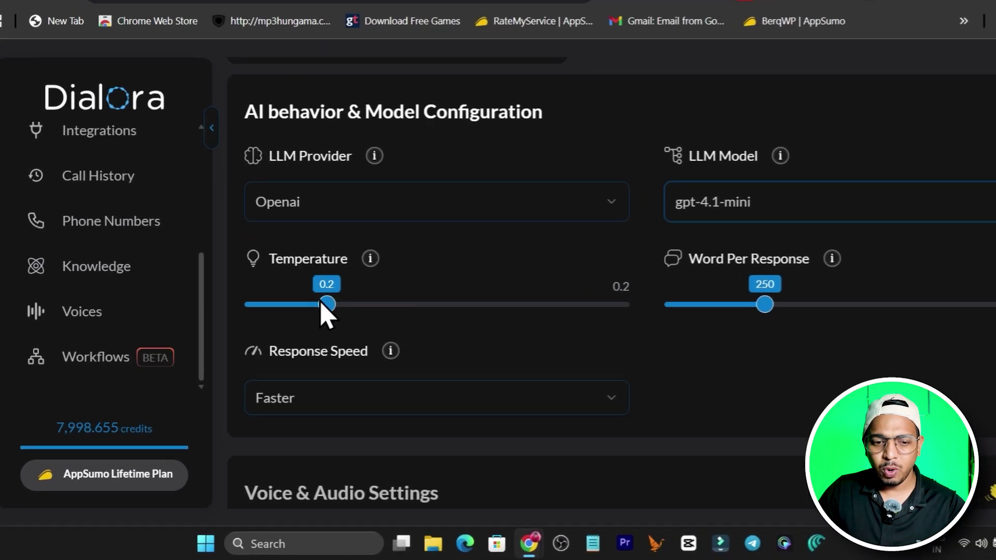
- Set the agent's temperature to 0.5 and its words per response to 300
click(311, 332)
drag(403, 277, 470, 275)
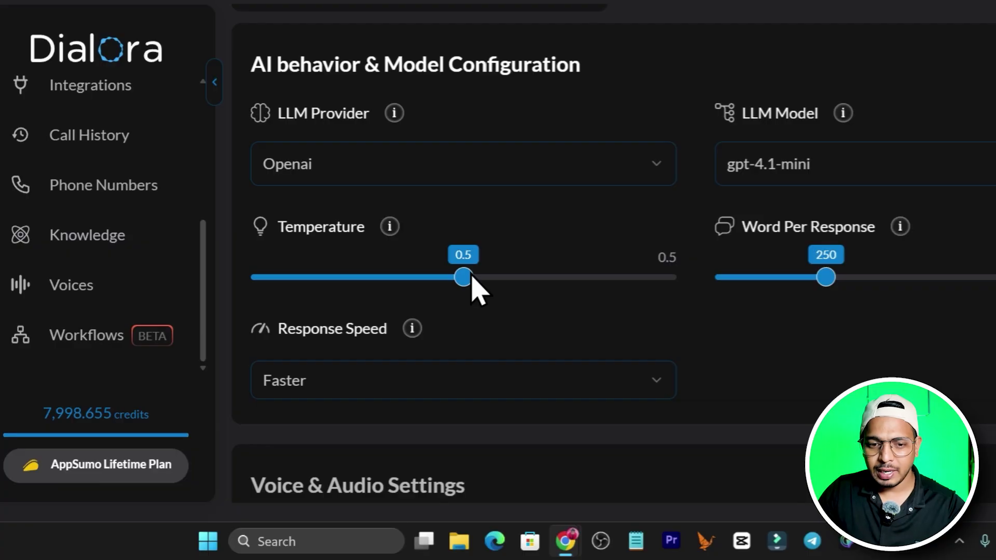
mouse_move(390, 227)
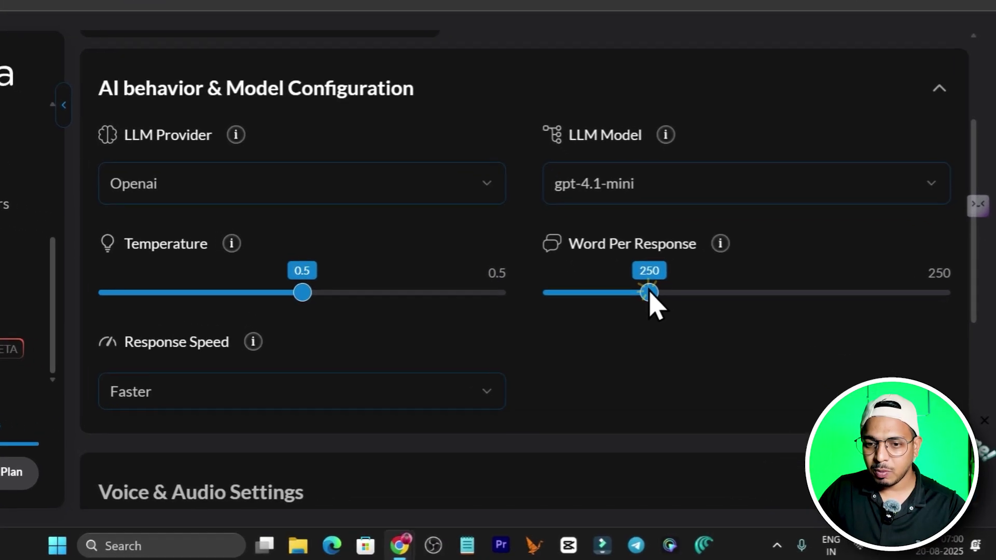
mouse_move(706, 332)
mouse_down()
mouse_move(737, 333)
mouse_move(712, 329)
mouse_up()
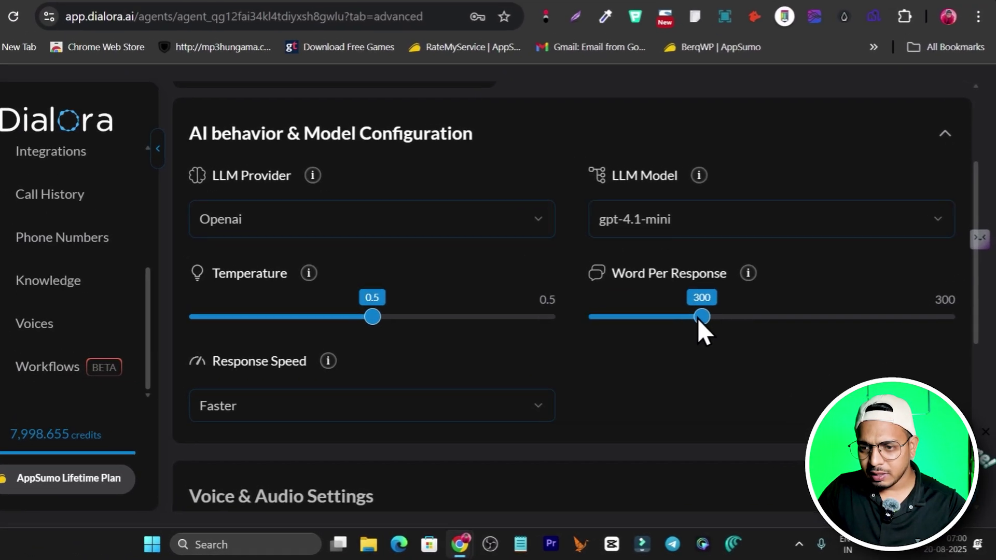
- Check the response speed options for the agent and keep Faster
scroll(691, 351, down, 3)
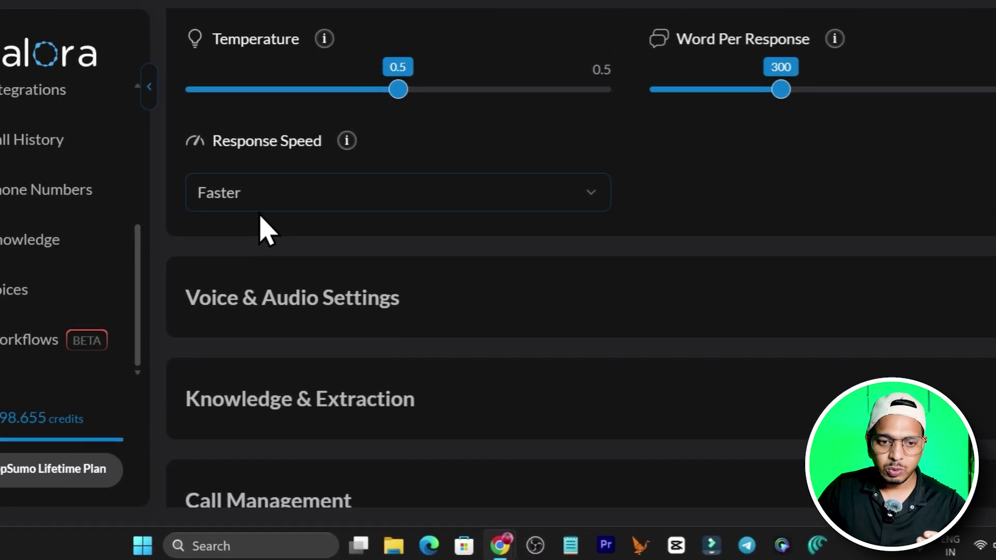
click(296, 197)
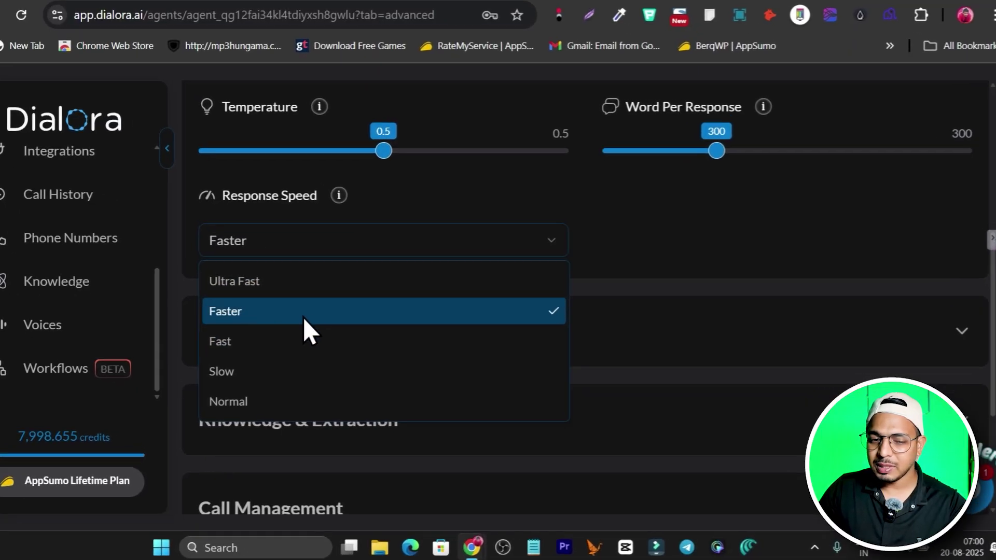
click(319, 326)
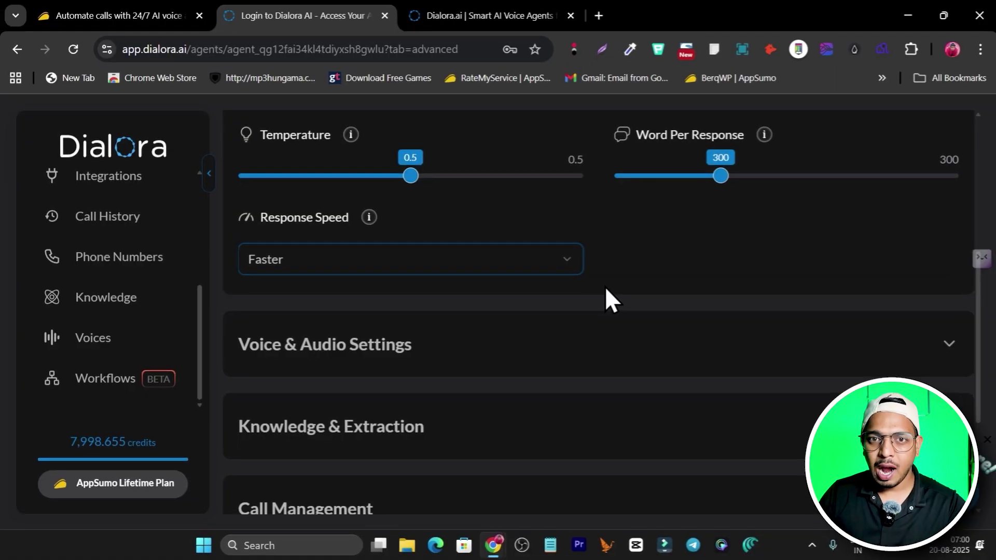
- Log back in with the prefilled credentials and reopen the advanced settings of the Promoseo agency agent
click(532, 345)
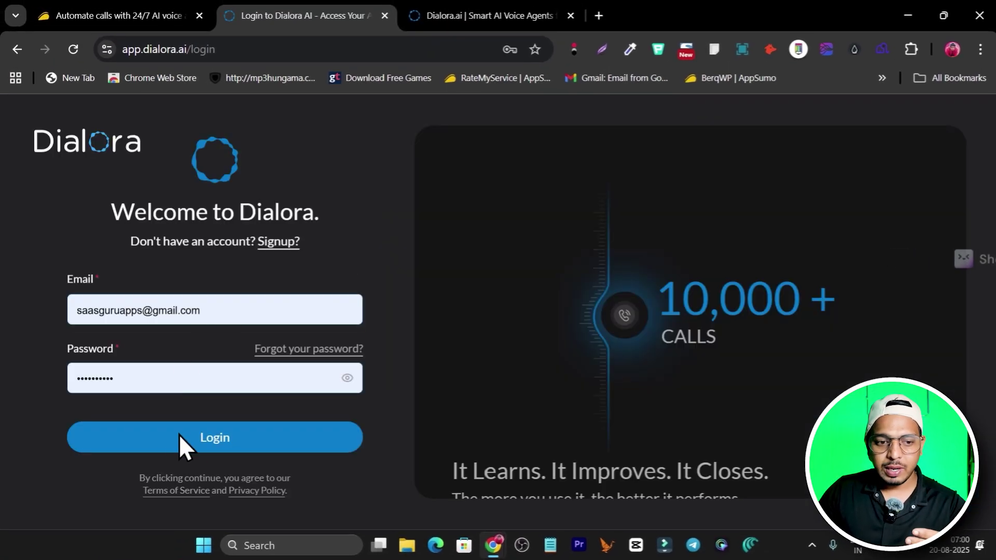
click(245, 444)
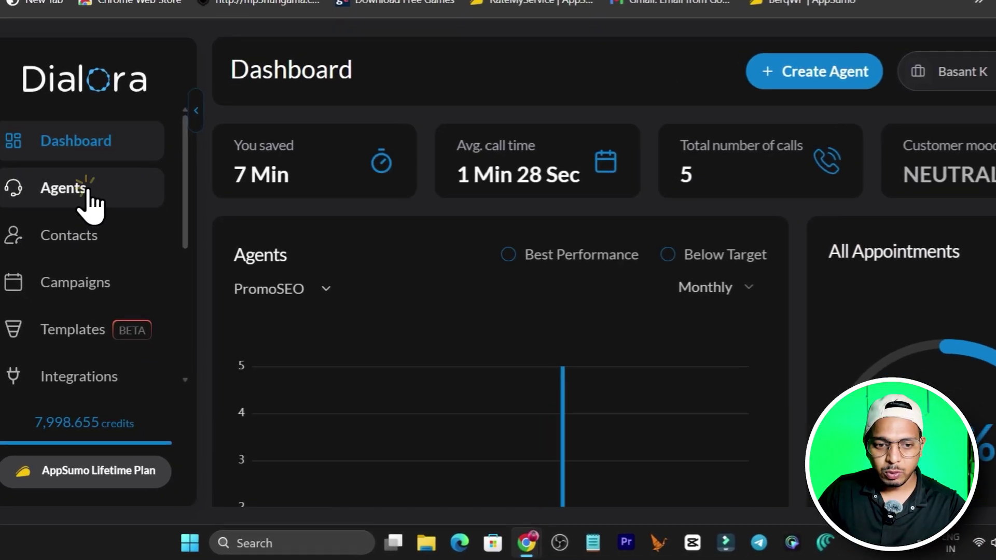
click(117, 242)
click(413, 307)
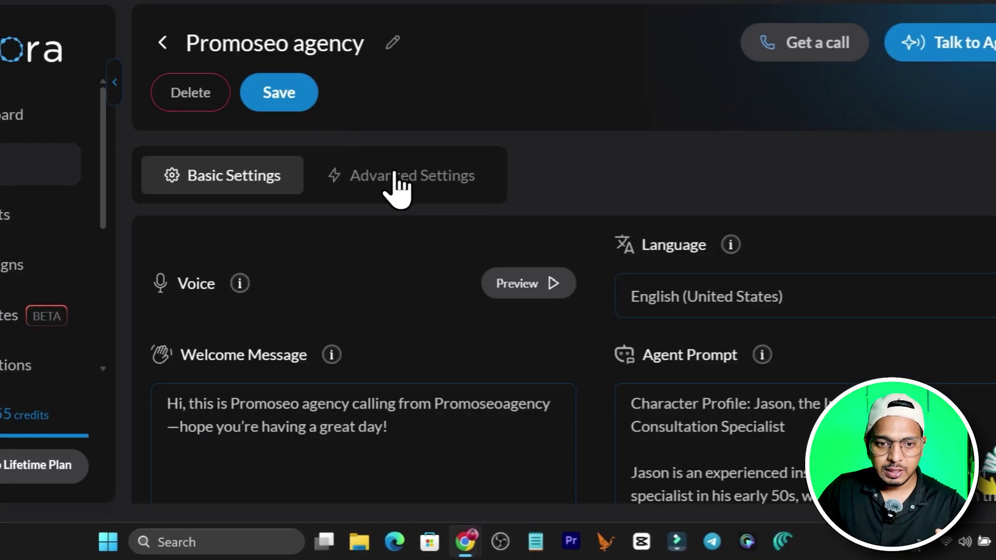
click(392, 176)
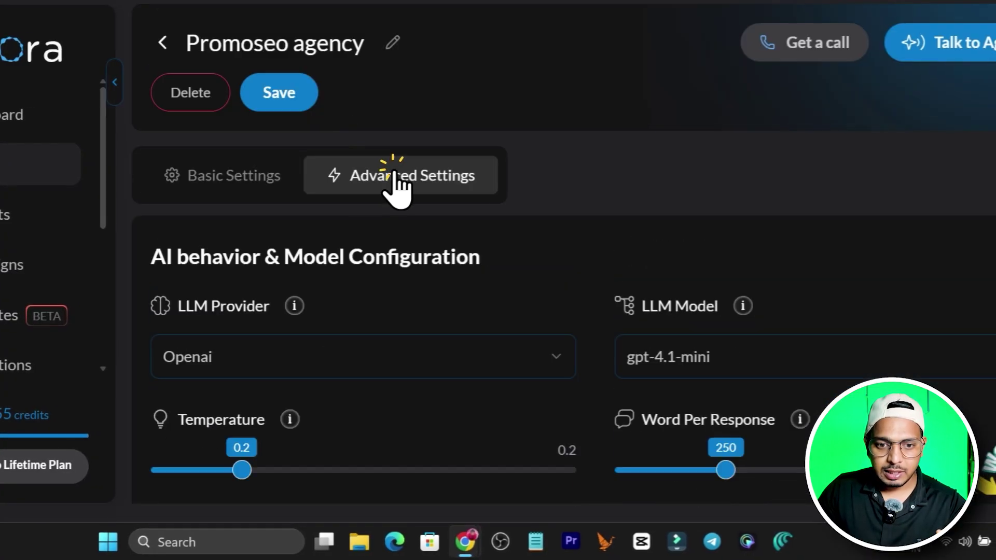
- Expand the agent's voice and audio settings and check the voice provider and model options, keeping Elevenlabs and Eleven Flash v2.5
scroll(399, 197, down, 8)
click(403, 193)
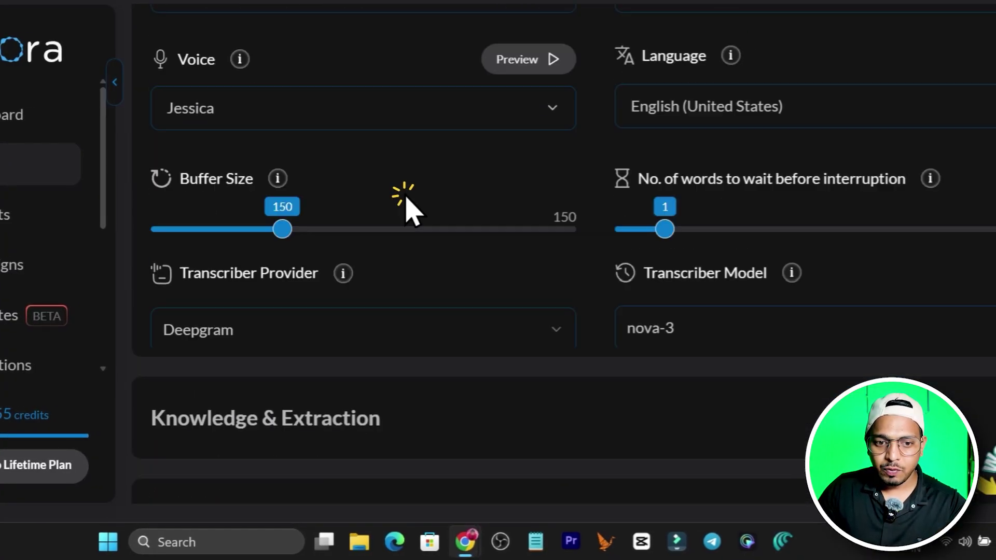
scroll(249, 167, up, 5)
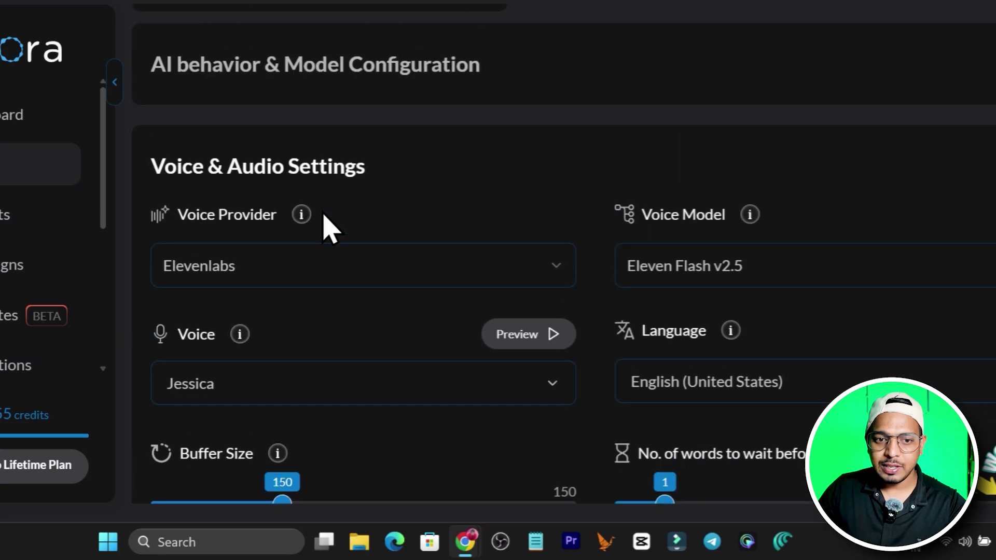
click(349, 274)
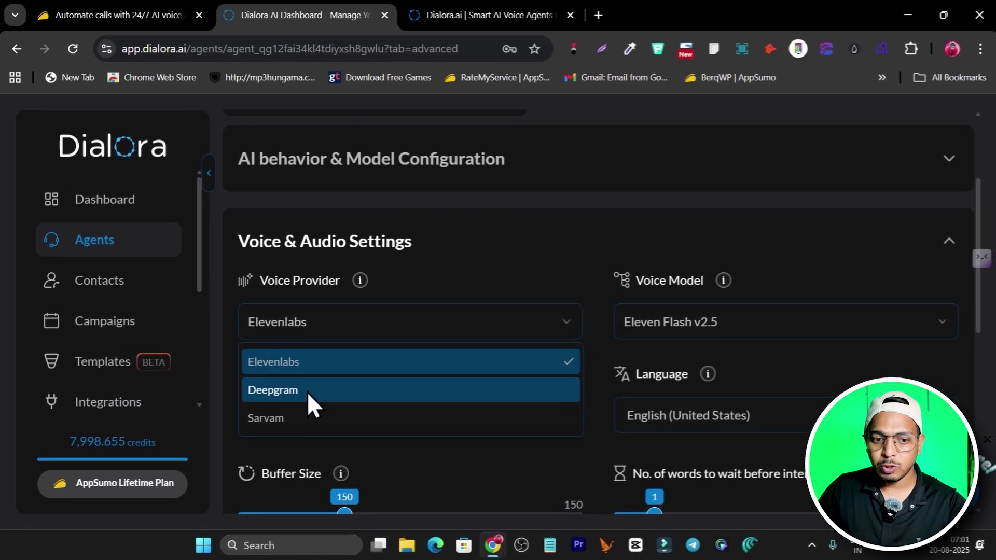
click(392, 364)
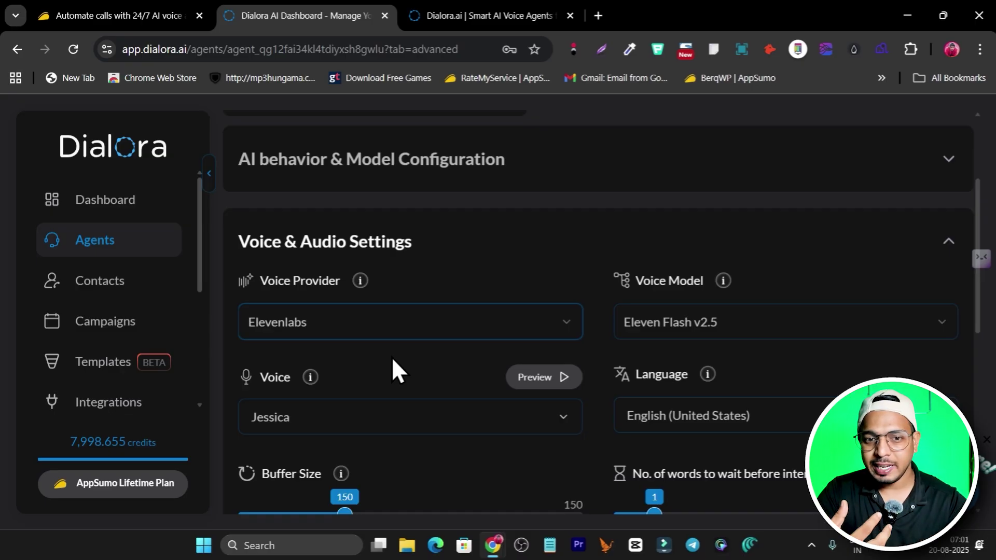
click(793, 326)
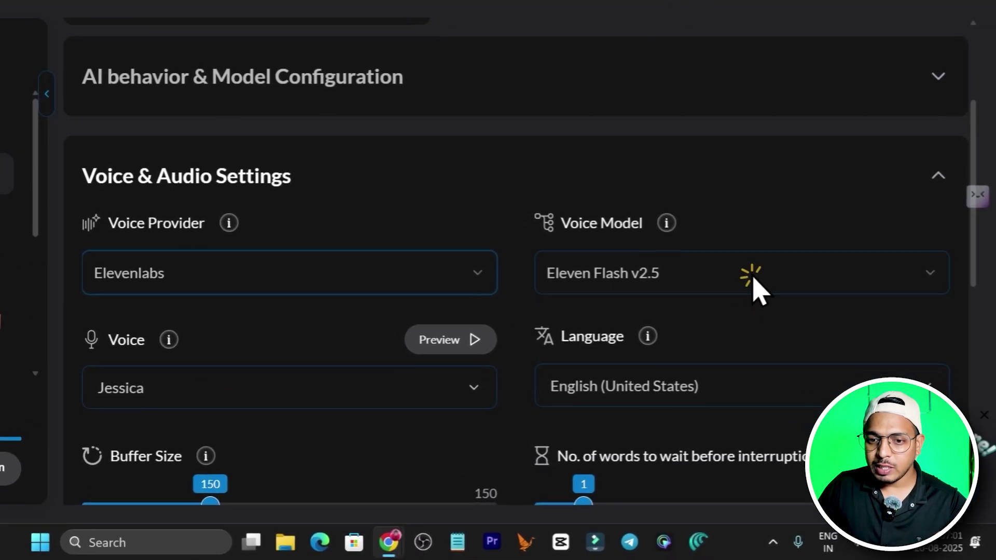
click(632, 319)
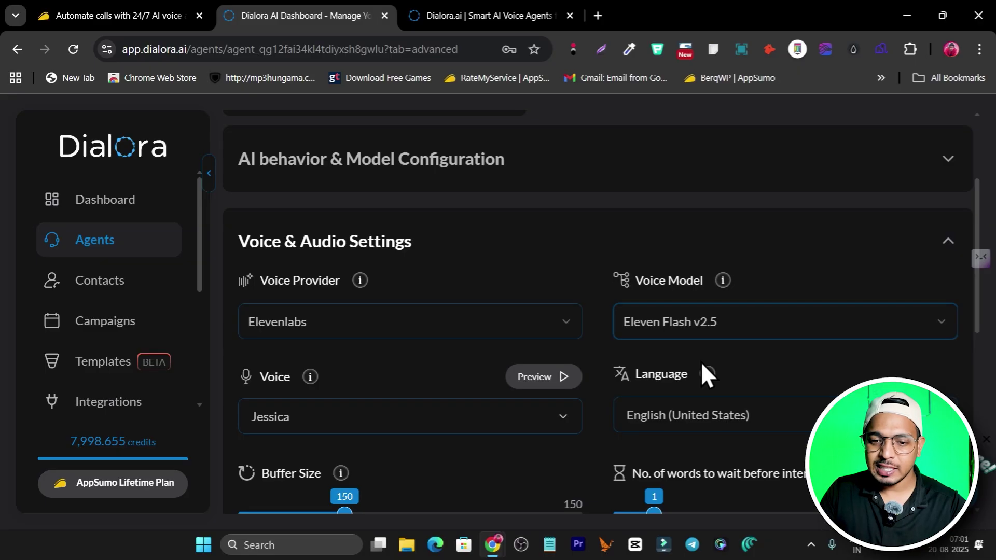
scroll(396, 396, down, 3)
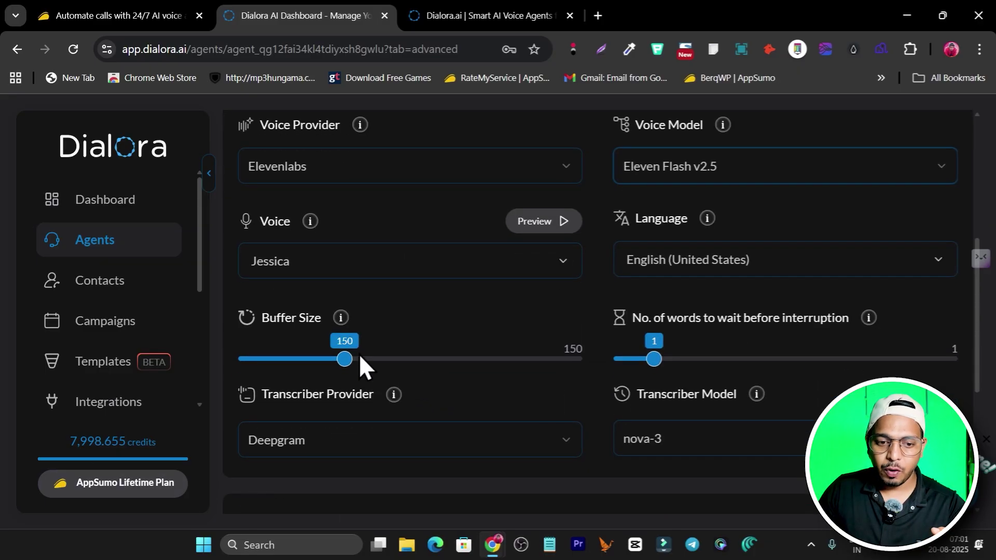
- Expand the Knowledge & Extraction settings and select Promoseoagency website as the agent's knowledge base
scroll(442, 340, down, 5)
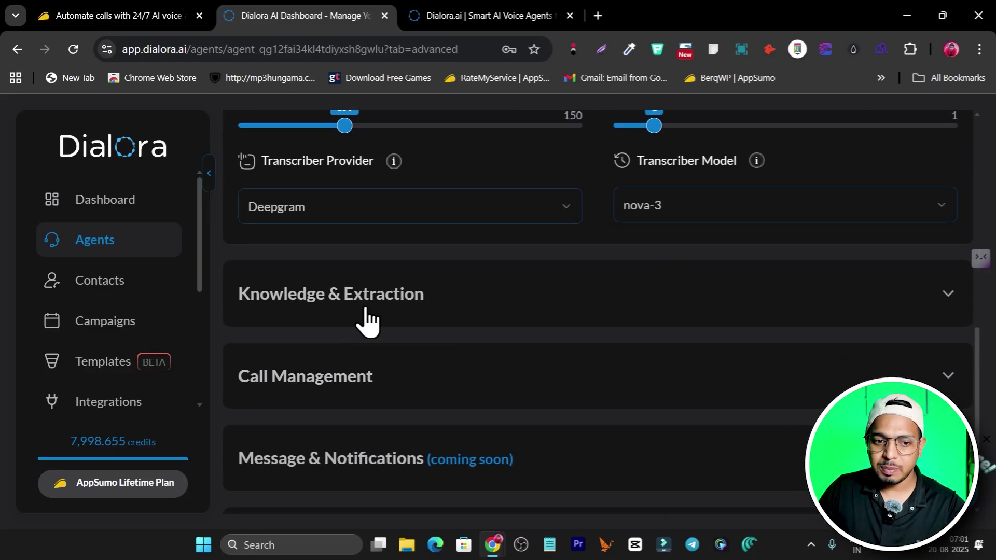
click(508, 311)
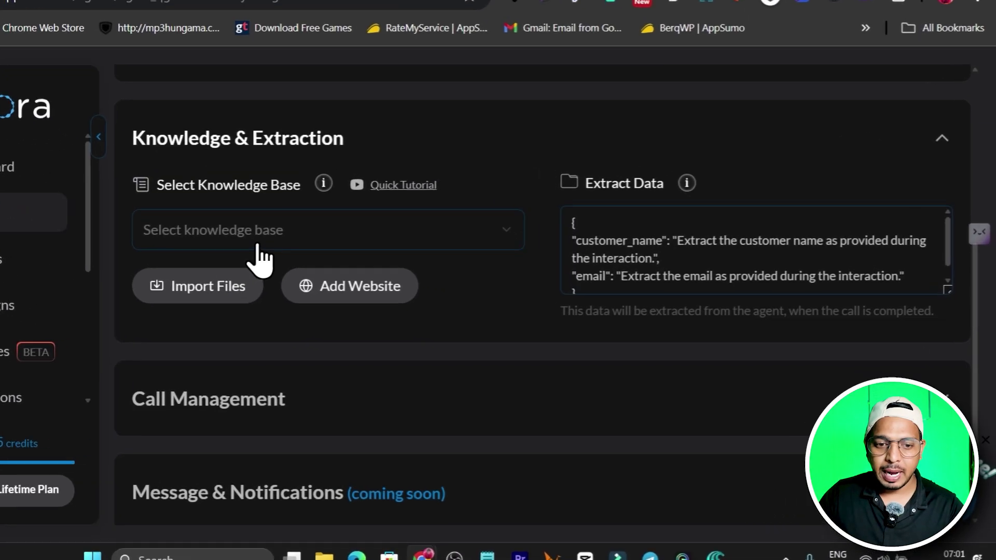
click(346, 263)
click(307, 316)
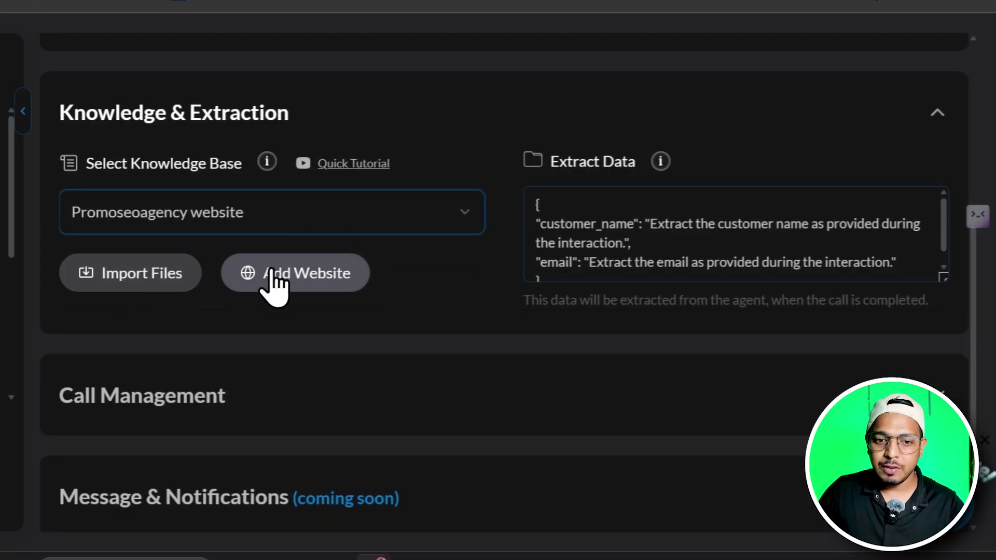
- Check the form for adding a website URL to the knowledge base and close it without submitting
click(294, 272)
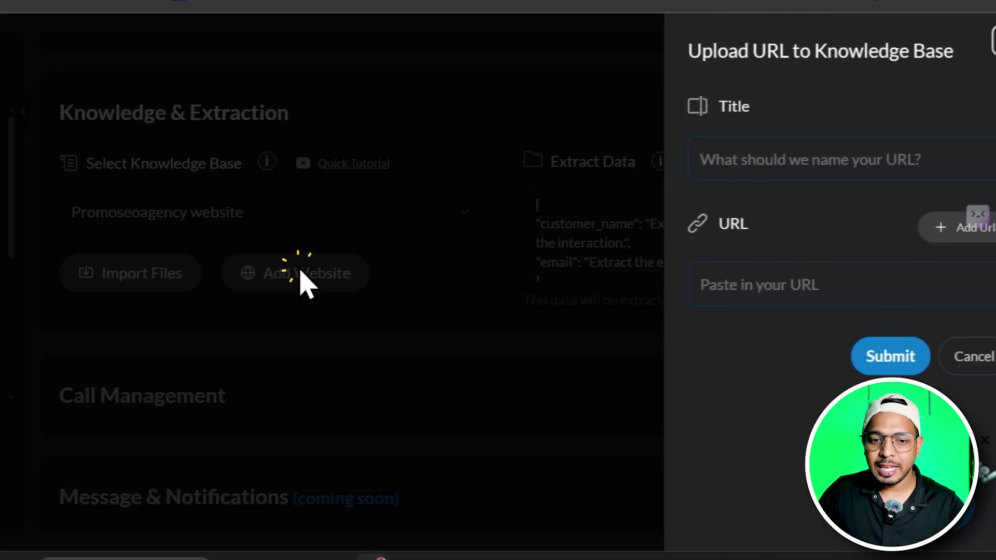
click(817, 177)
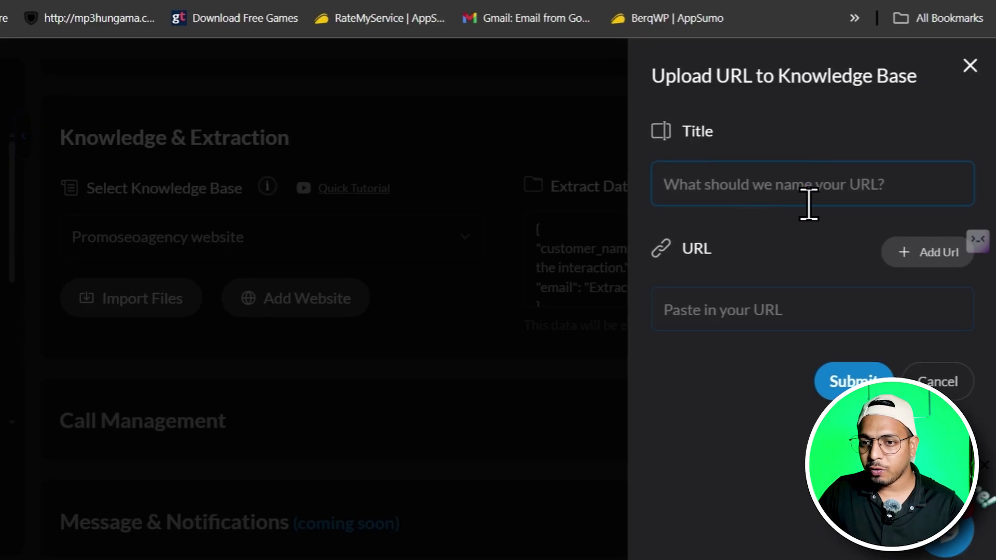
click(969, 66)
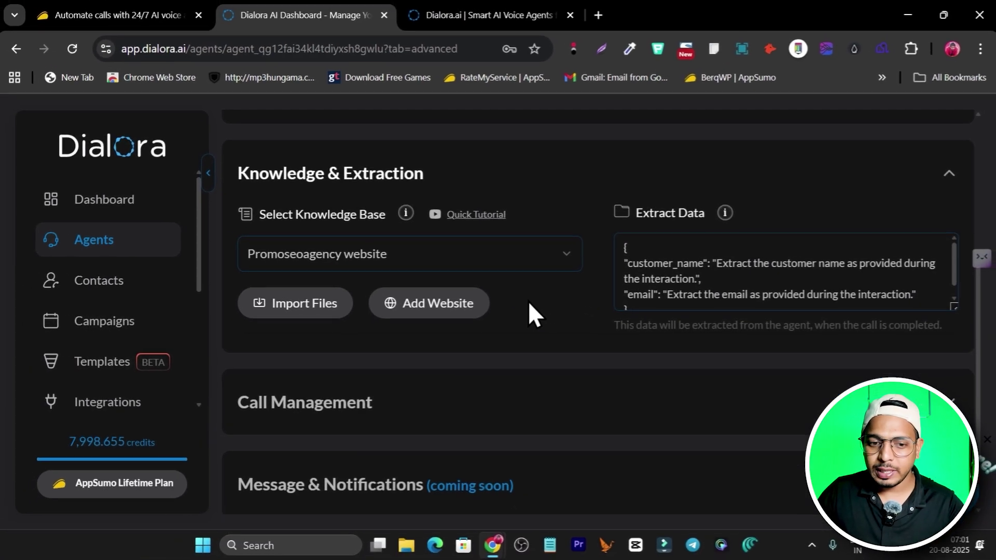
- Review the Call Management settings, including the webhook for triggering calls, and save the Promoseo agency agent
scroll(496, 300, down, 2)
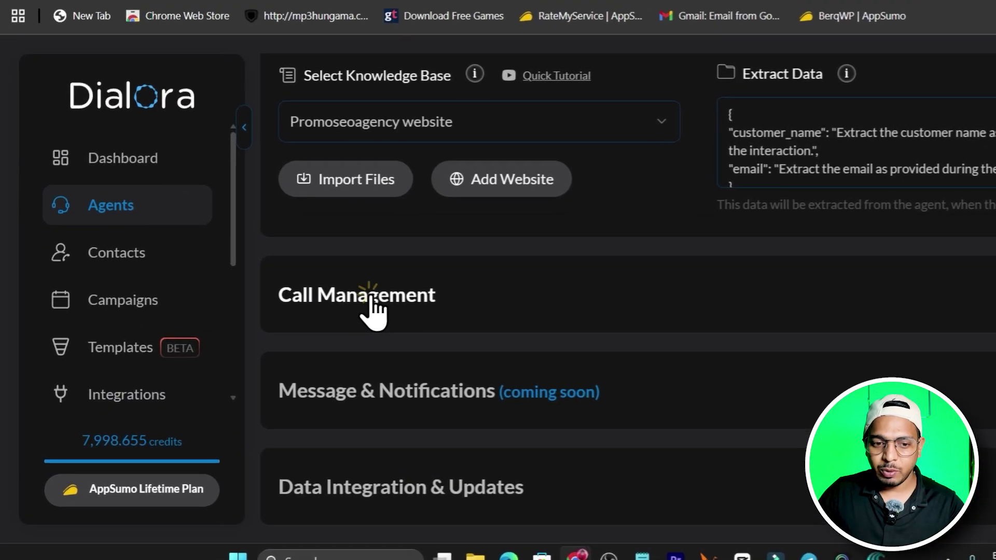
click(316, 323)
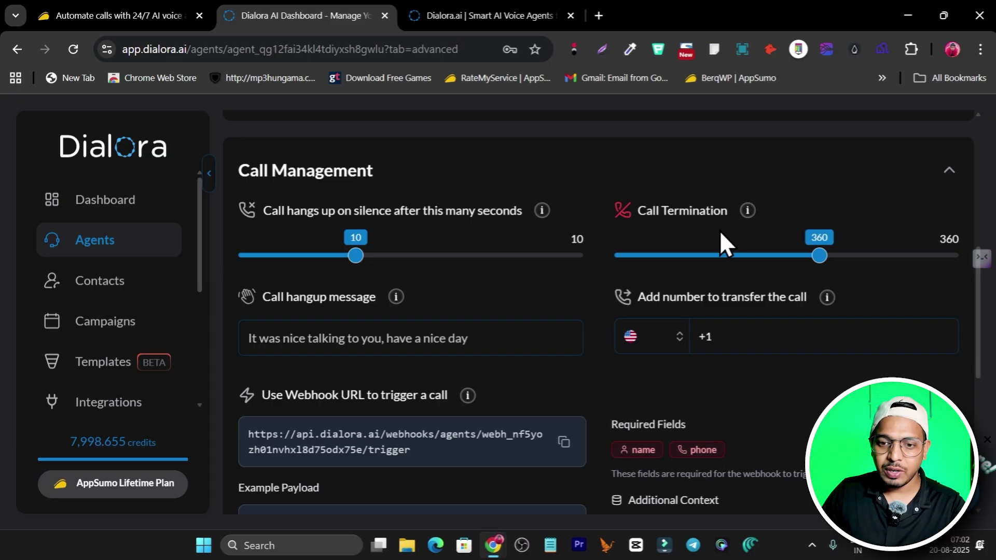
scroll(688, 255, down, 8)
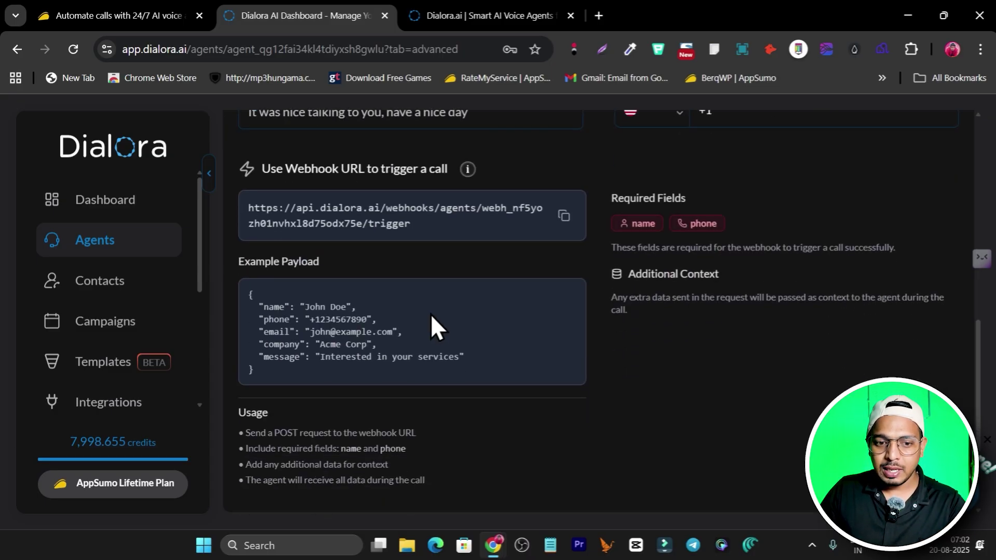
scroll(556, 425, up, 15)
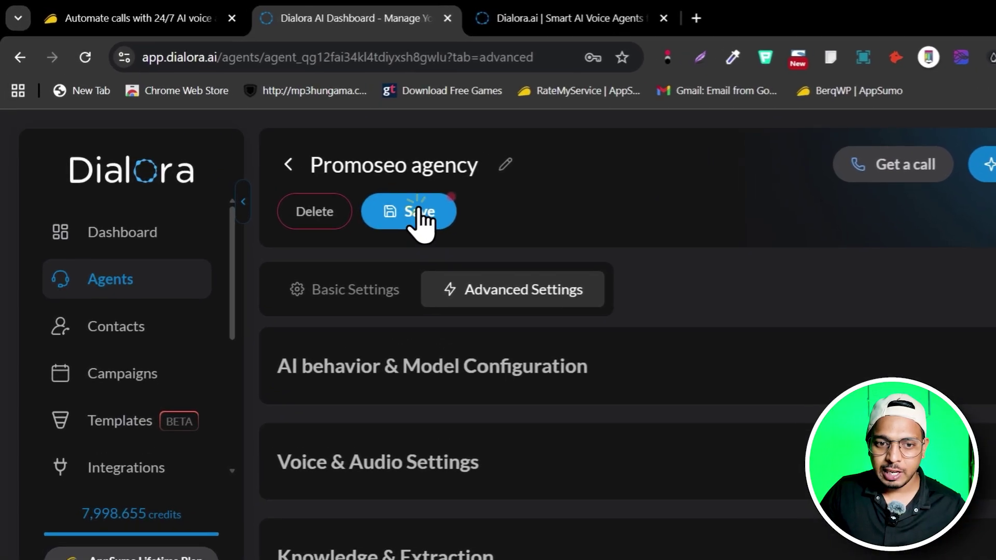
click(356, 179)
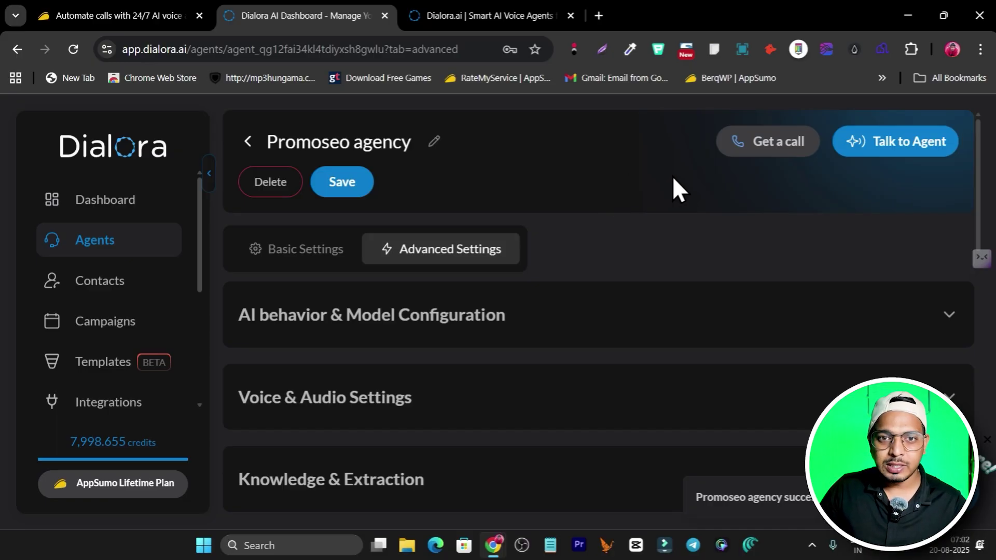
- Try out the agent's test call form with the Twilio number as caller, and close it without placing a call
click(762, 146)
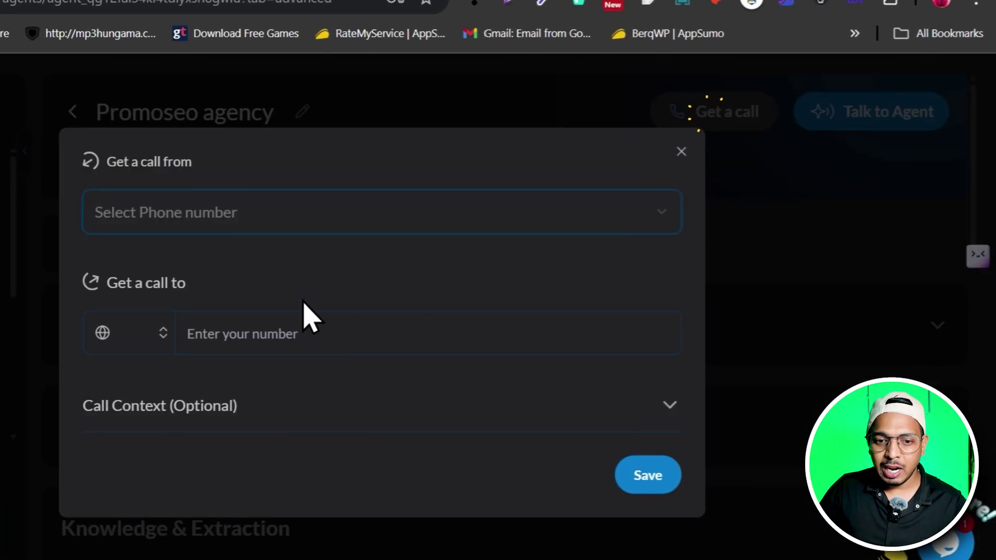
click(211, 210)
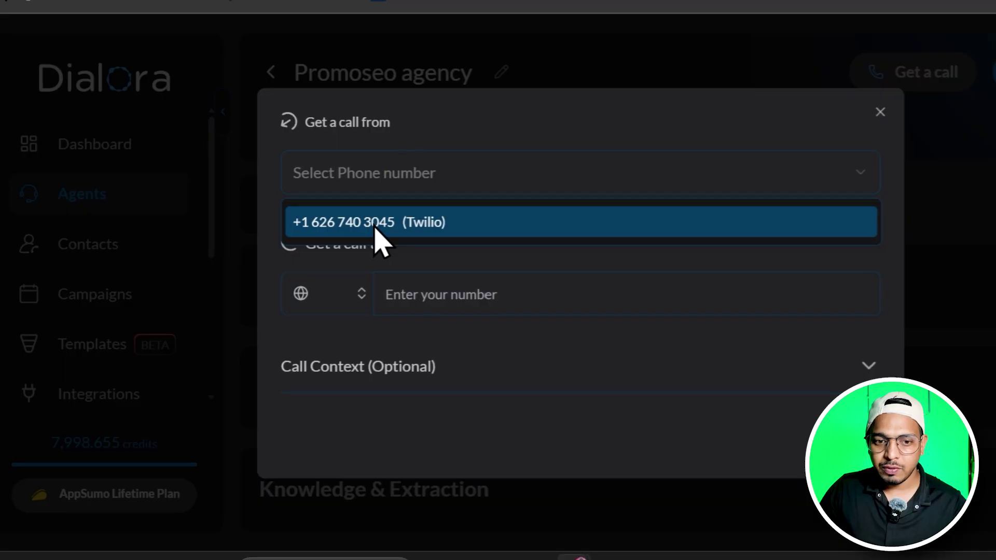
click(526, 218)
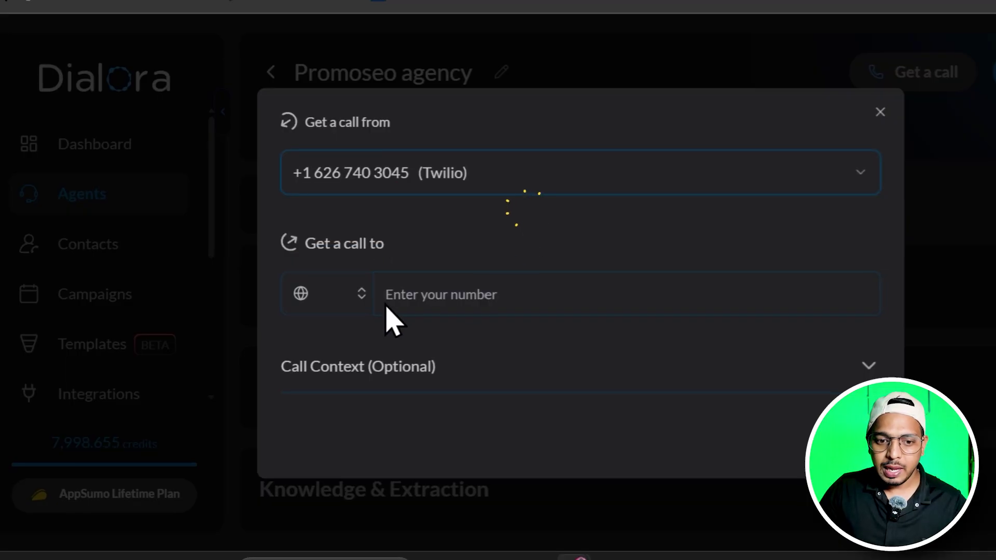
click(500, 297)
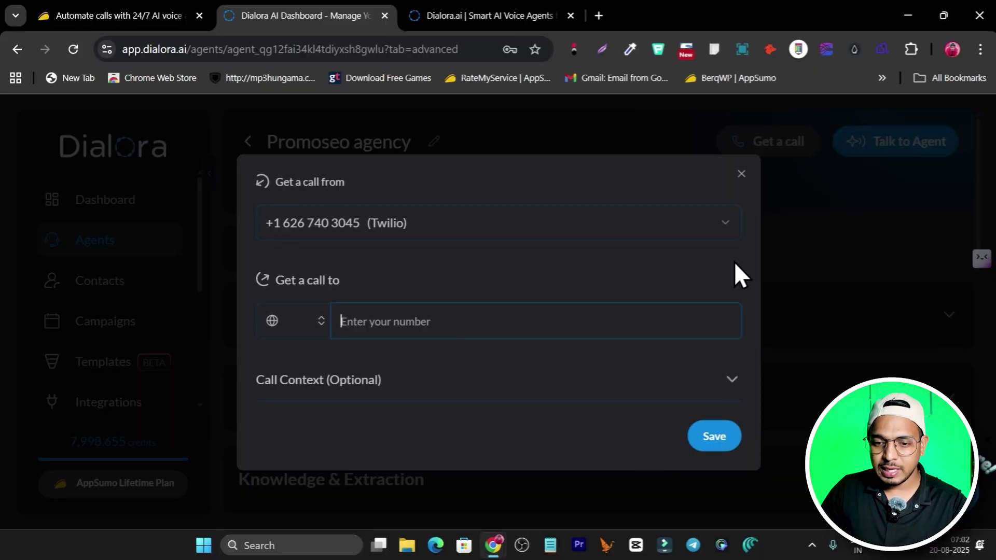
click(742, 174)
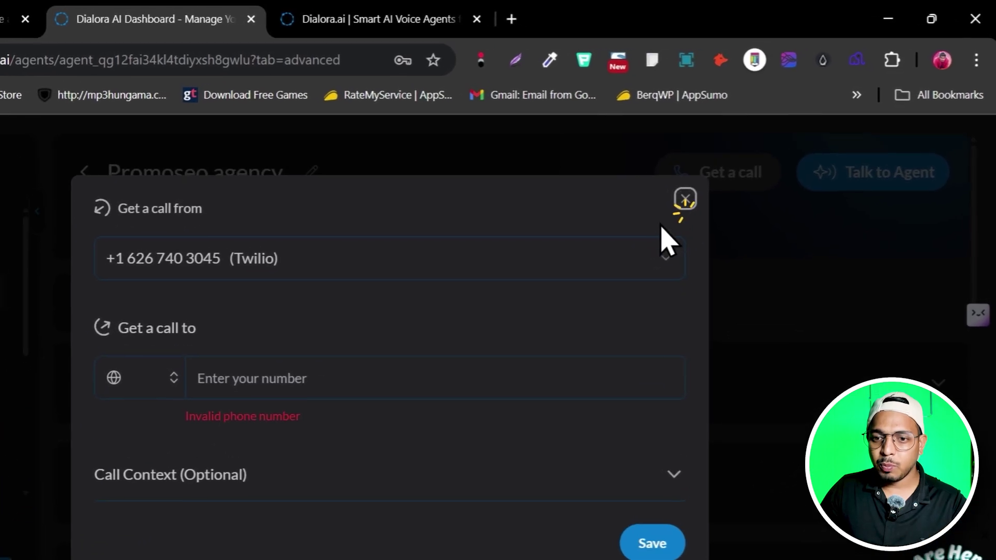
click(680, 202)
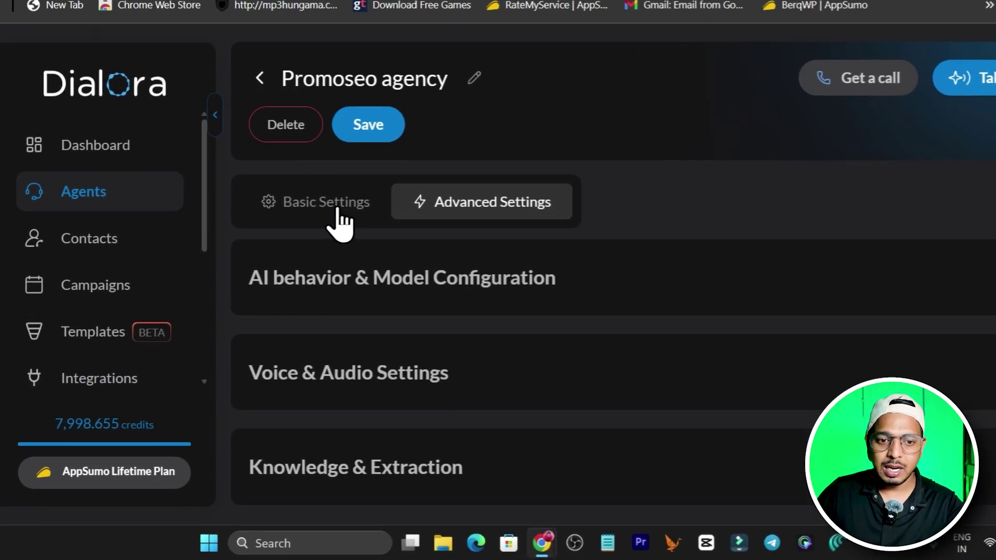
- Review the agent's basic settings and the groups and entries on the Contacts page
click(314, 251)
scroll(467, 441, down, 2)
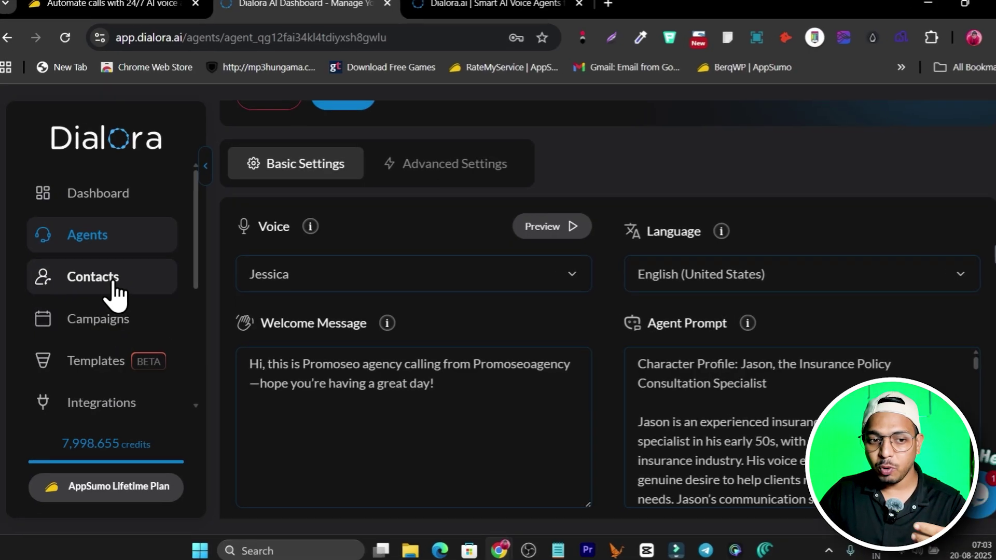
click(112, 284)
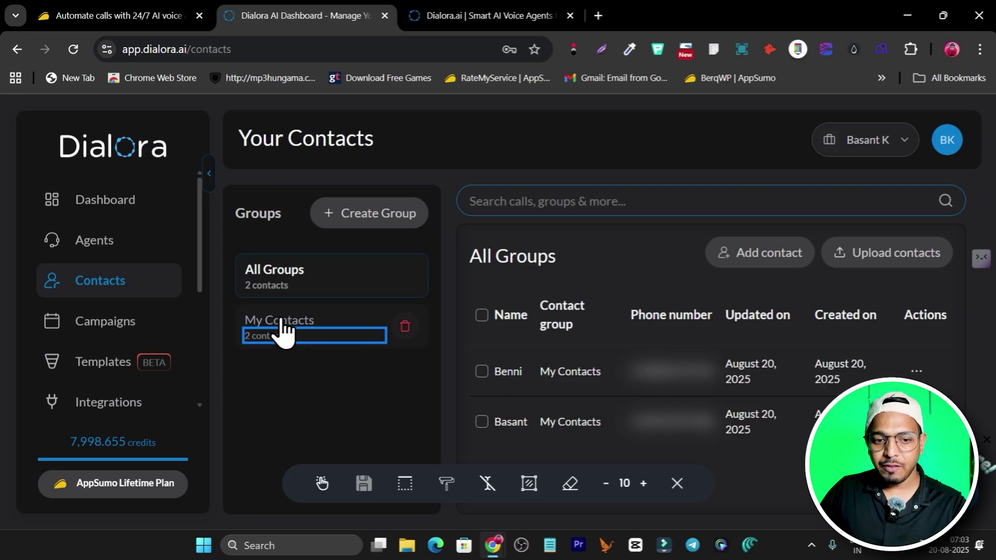
click(677, 484)
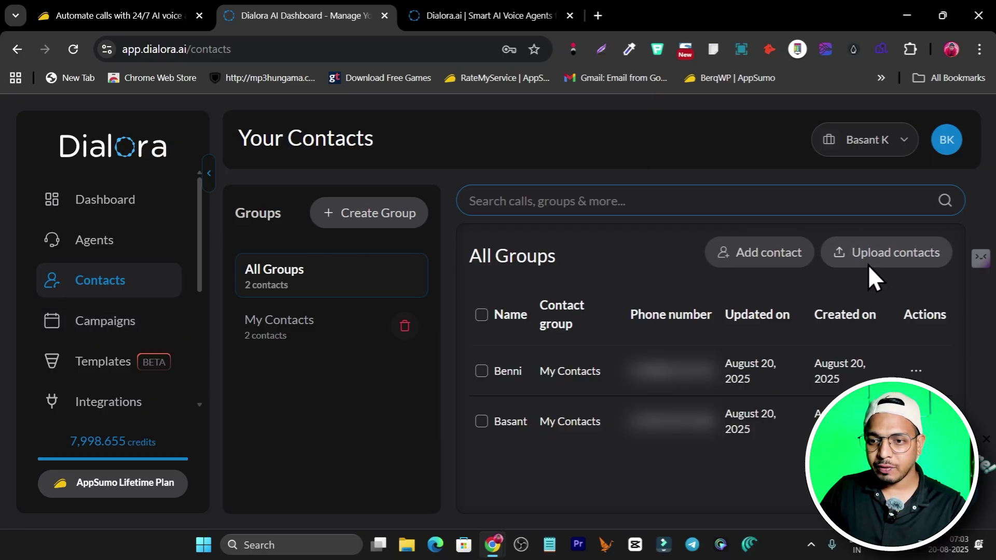
- Start a new campaign and name it Demo
click(100, 323)
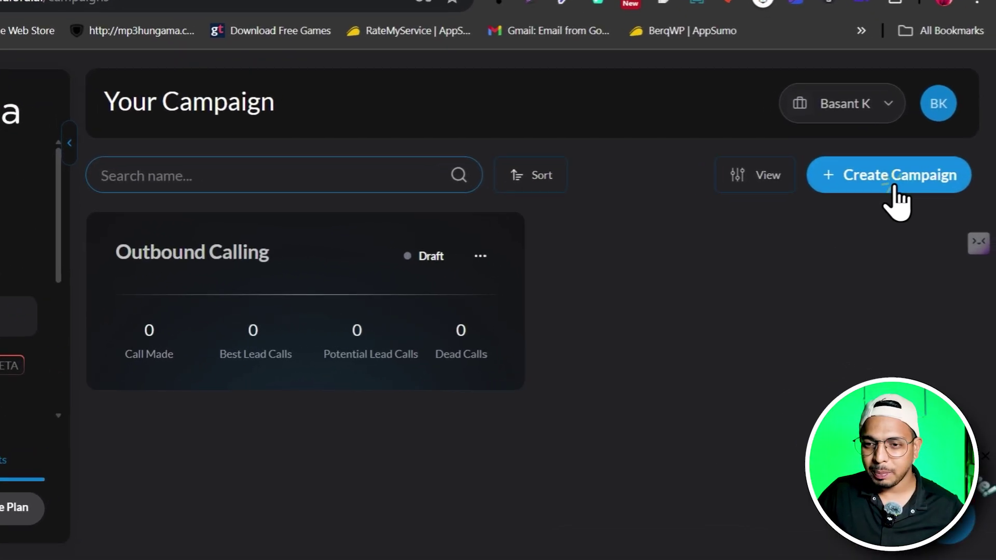
click(908, 202)
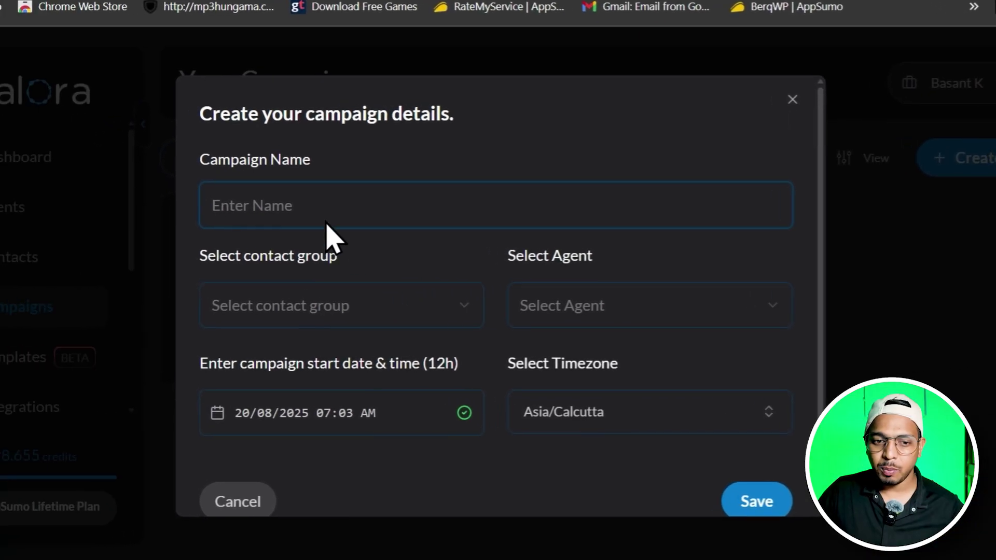
text(De)
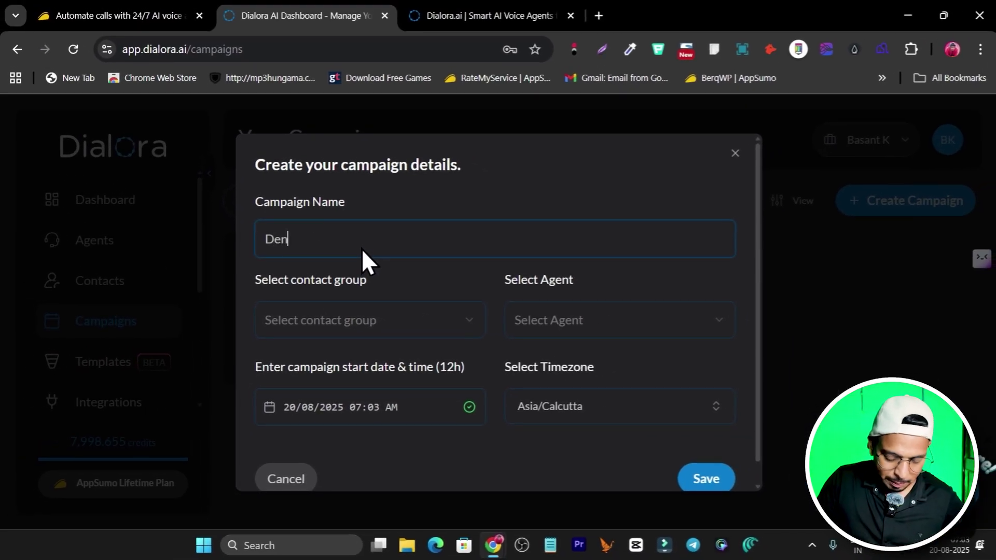
text(mo)
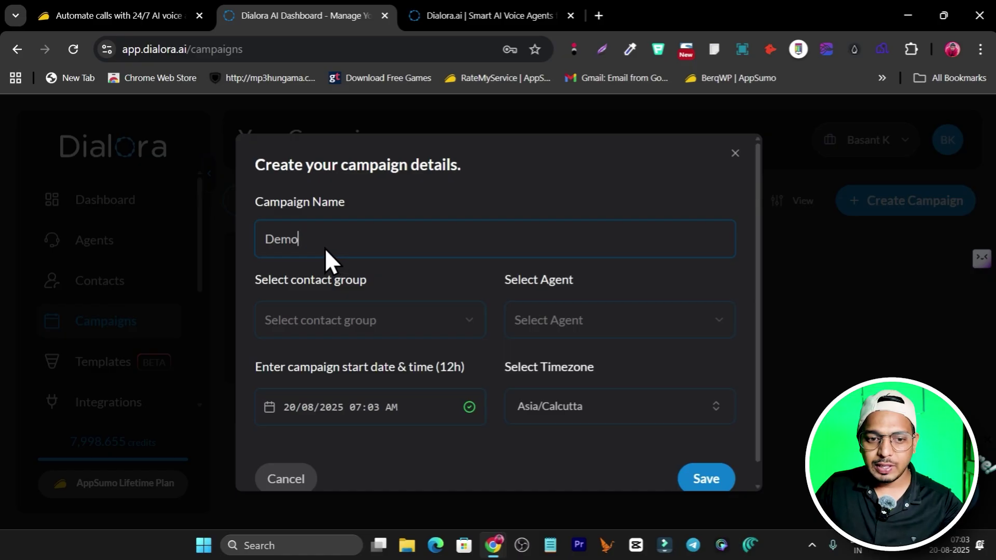
- Assign the My Contacts group and the PromoSEO agent to the Demo campaign
click(379, 325)
click(338, 366)
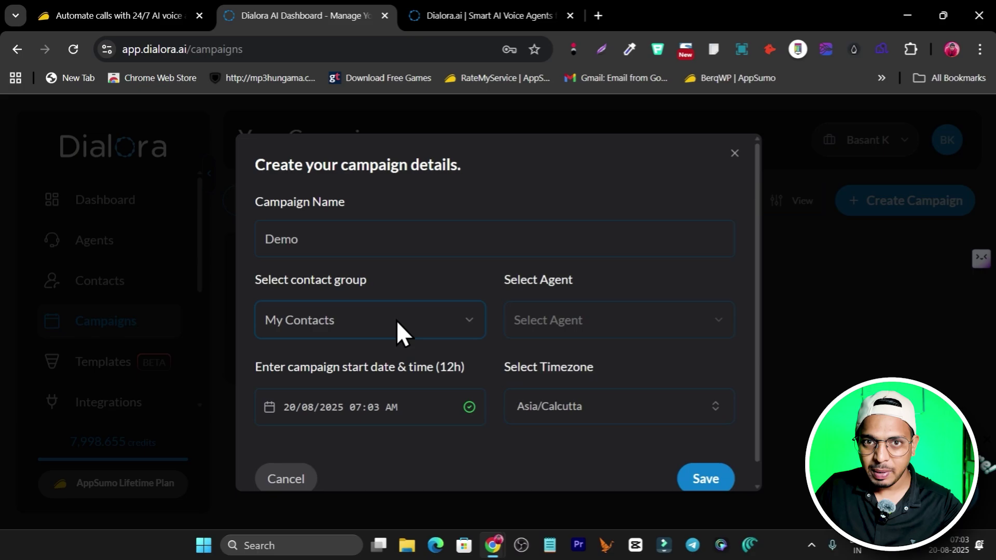
click(550, 322)
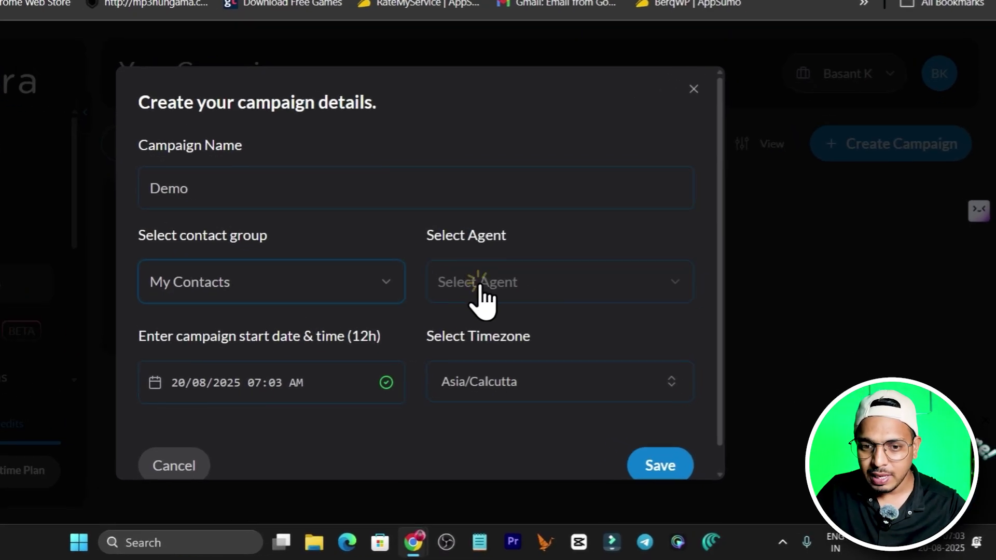
click(479, 398)
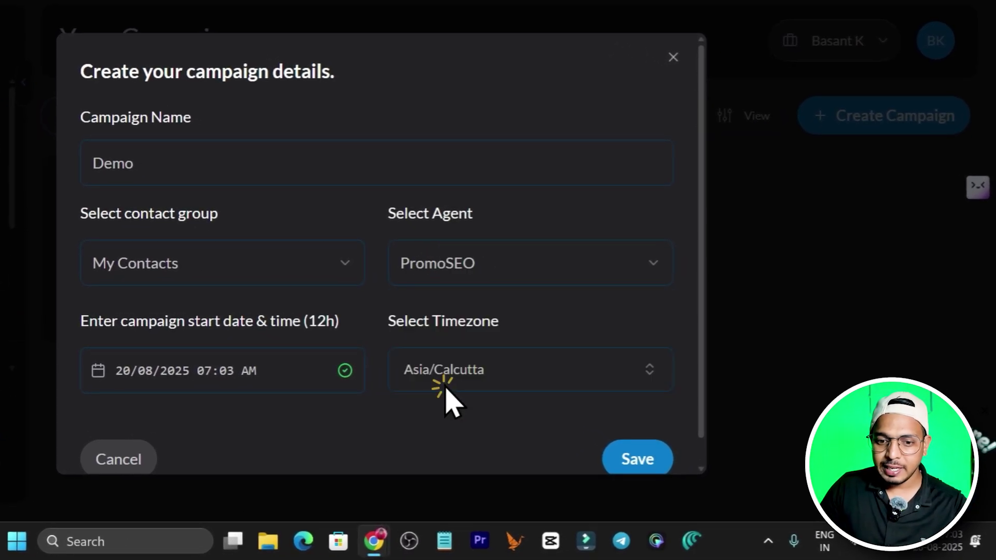
scroll(260, 356, down, 1)
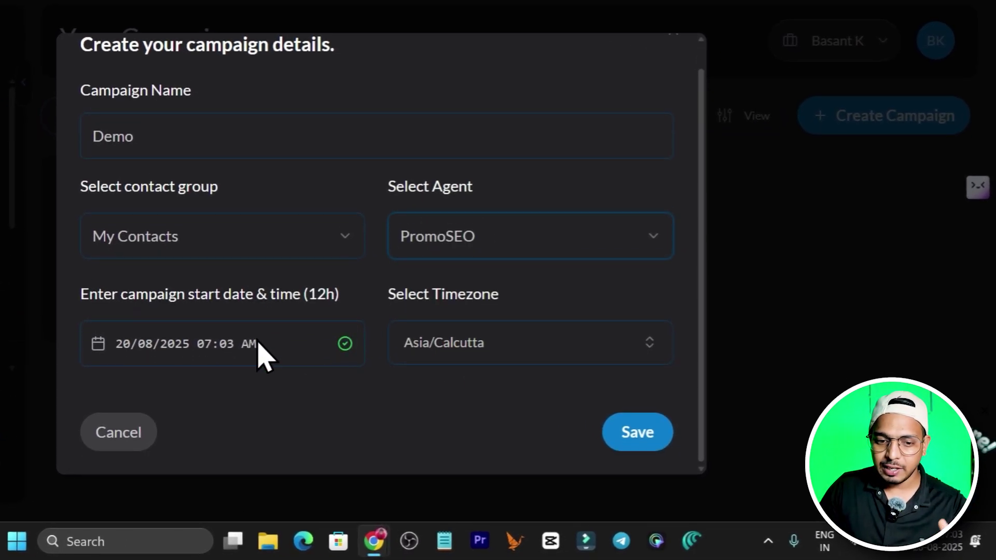
- Save the Demo campaign with its entered details and review its analytics
click(629, 431)
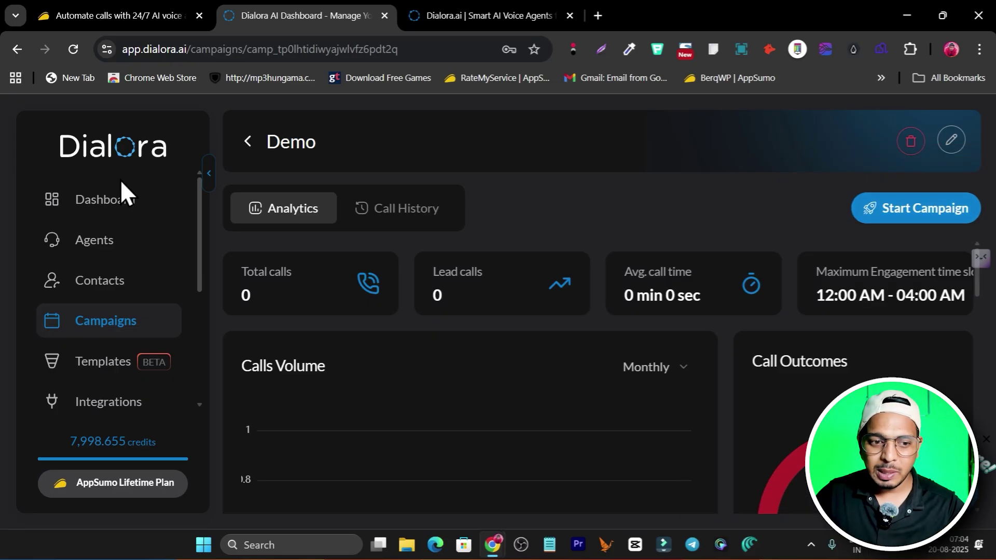
scroll(701, 242, down, 1)
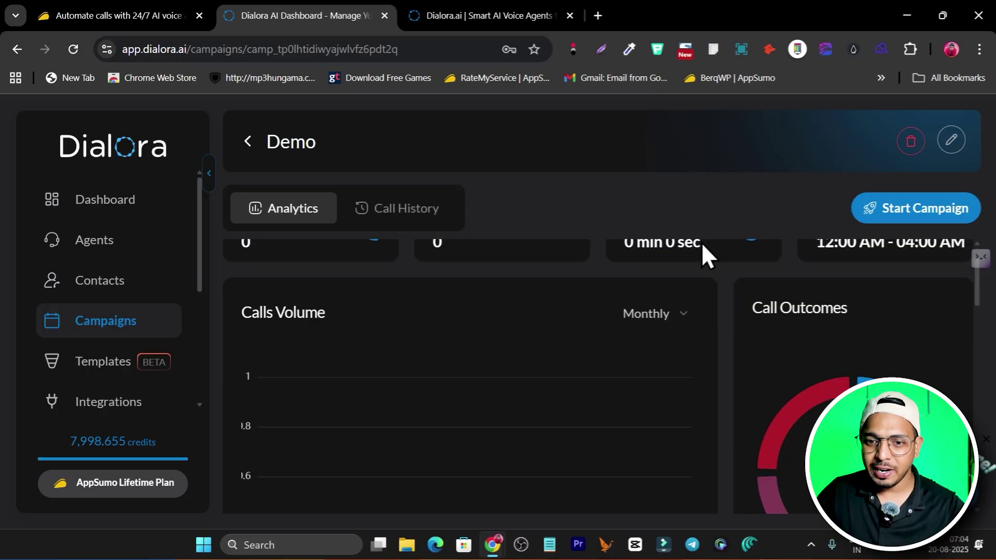
scroll(703, 245, down, 1)
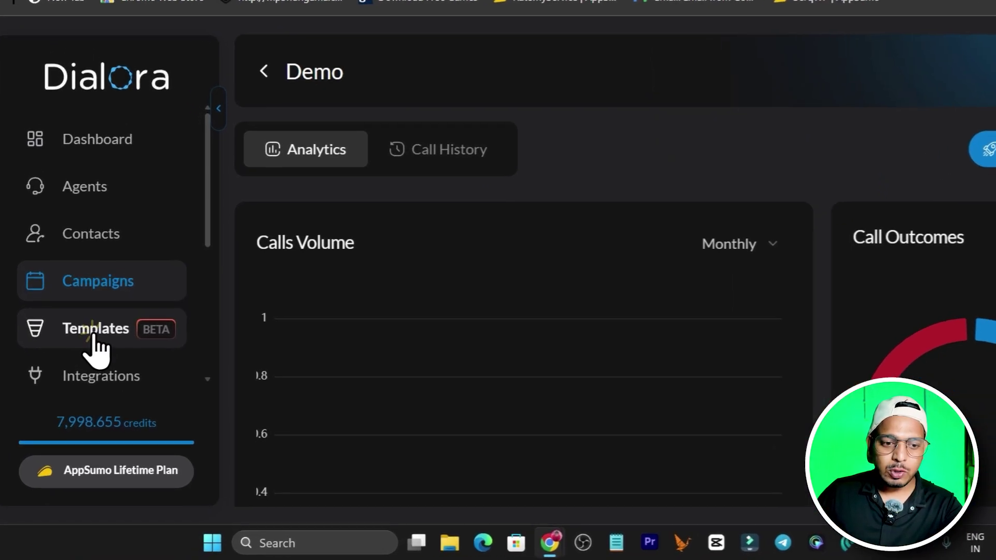
- Check what the Lead Qualification from CRM template requires, and dismiss its Go High Level configuration notice
click(147, 363)
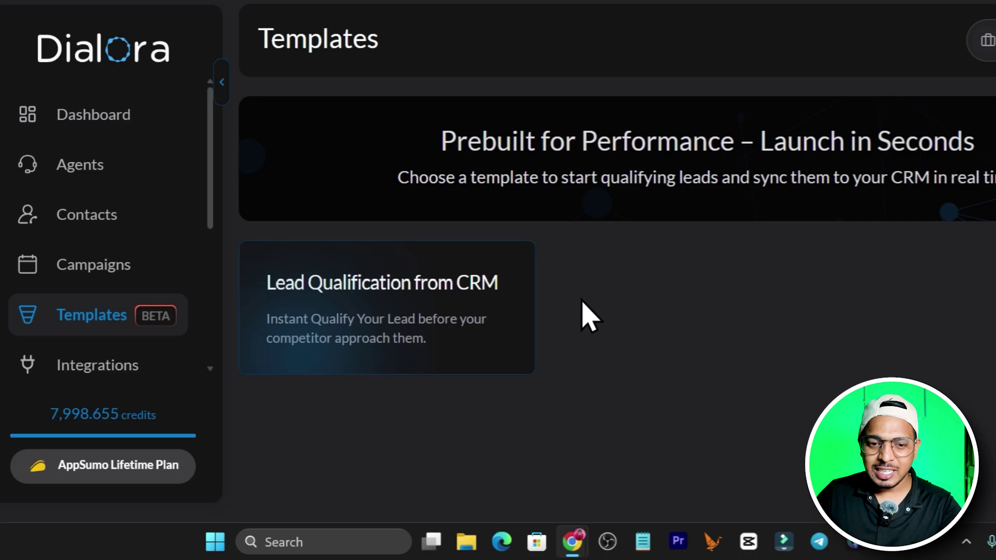
click(469, 346)
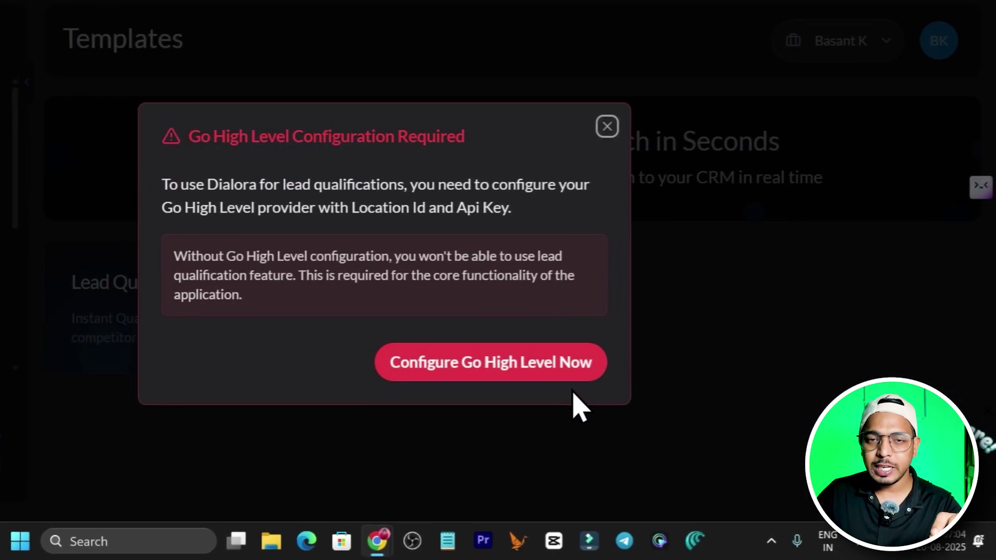
click(606, 126)
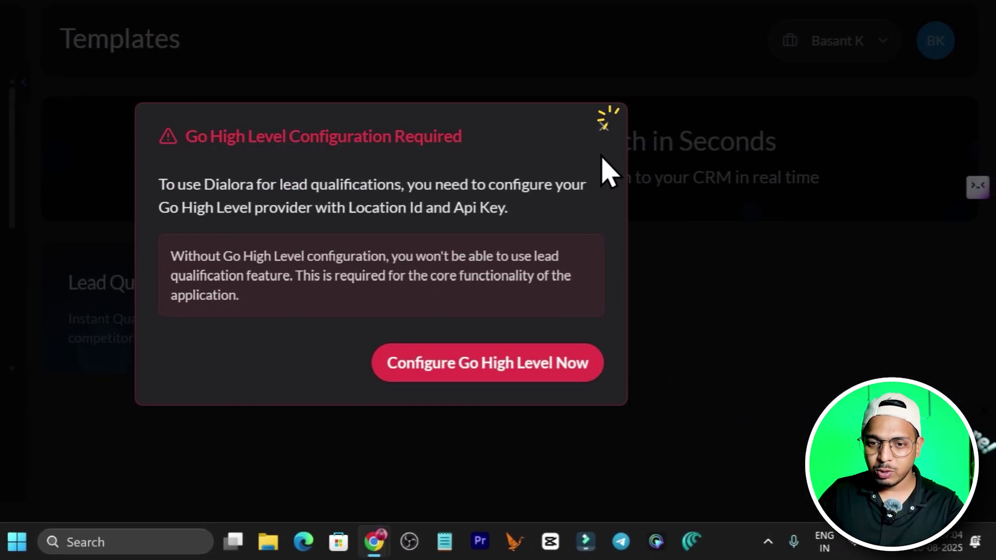
click(603, 126)
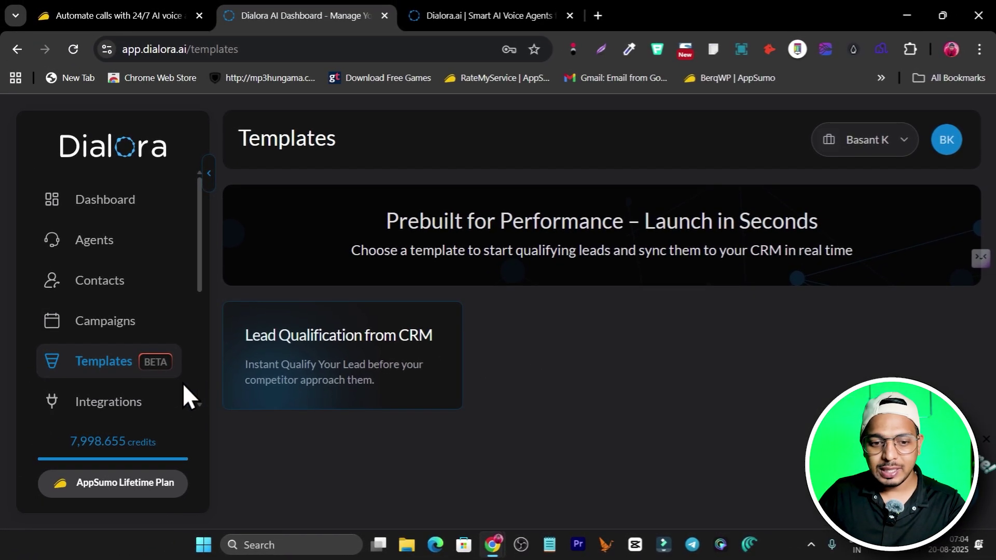
- Review the available provider integrations, from Google Calendar and Elevenlabs to the coming-soon entries
scroll(130, 311, down, 3)
click(122, 248)
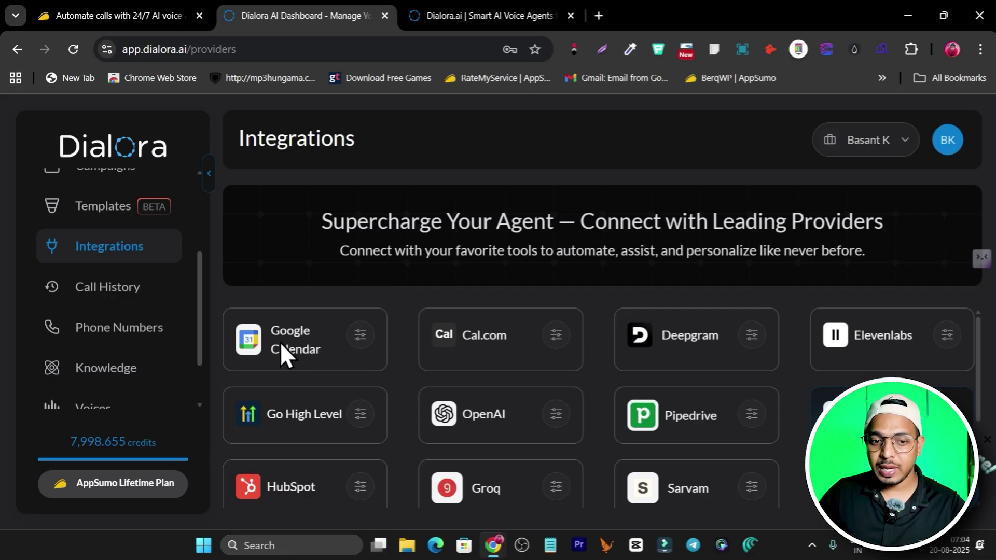
scroll(695, 345, down, 2)
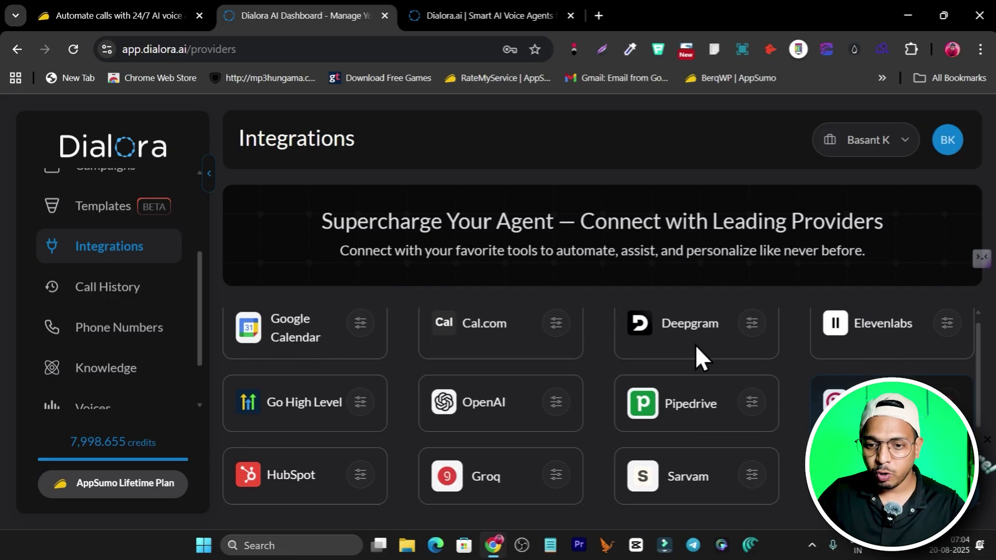
scroll(789, 363, up, 2)
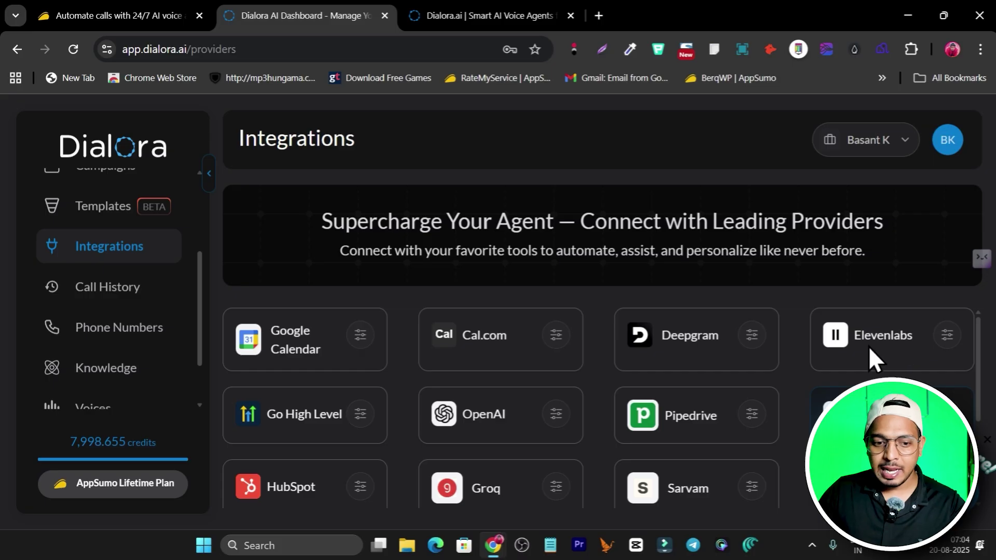
scroll(316, 362, down, 2)
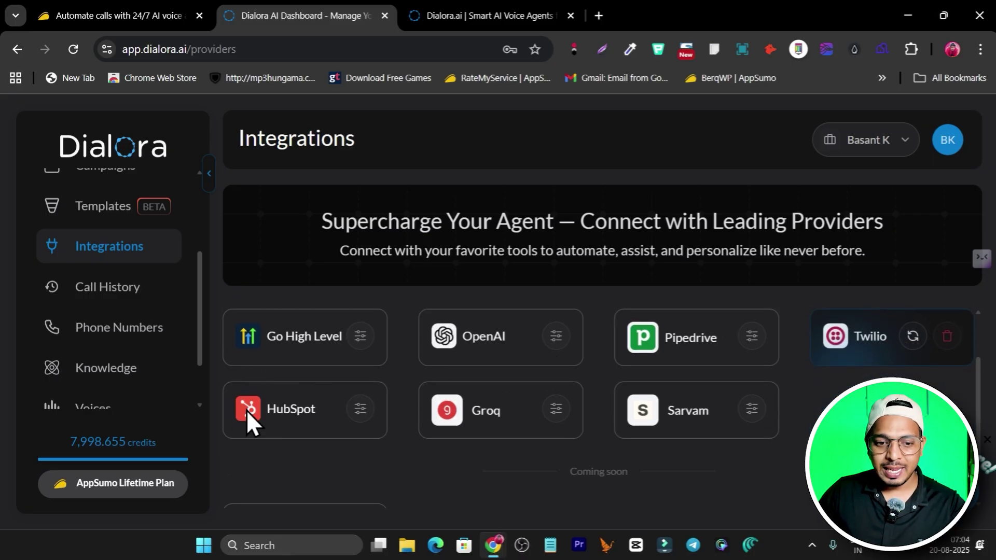
scroll(714, 401, up, 2)
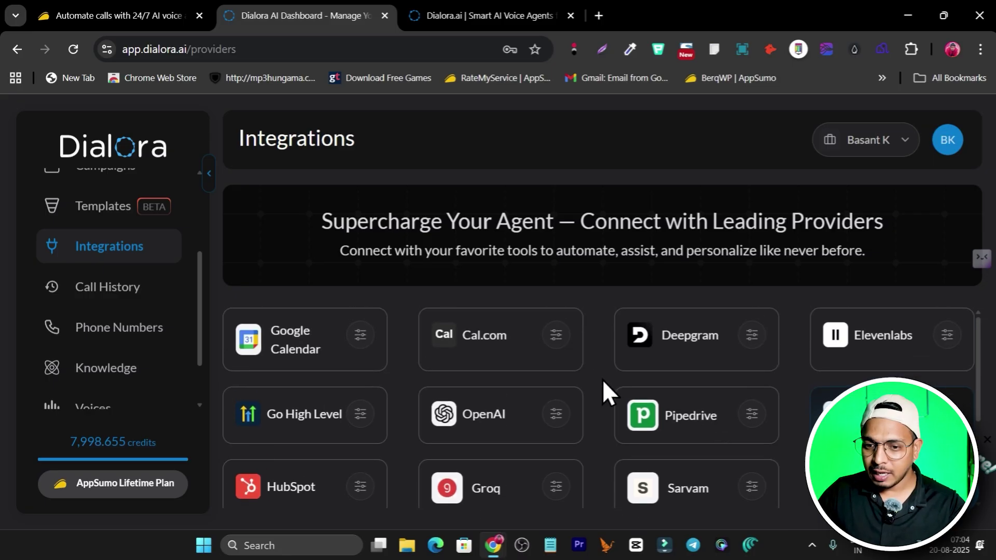
scroll(576, 353, down, 3)
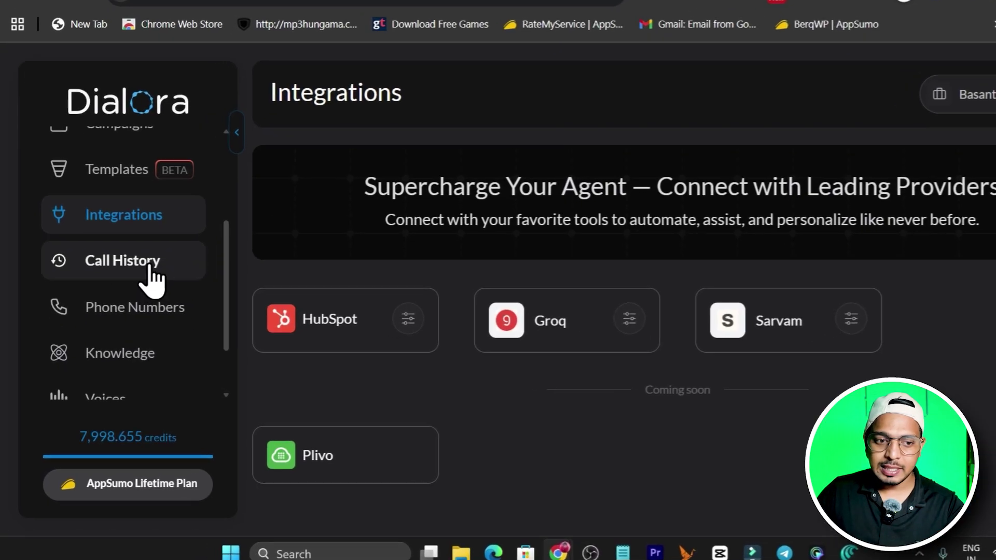
- Review the call history, the linked phone numbers and the knowledge base sources
click(130, 291)
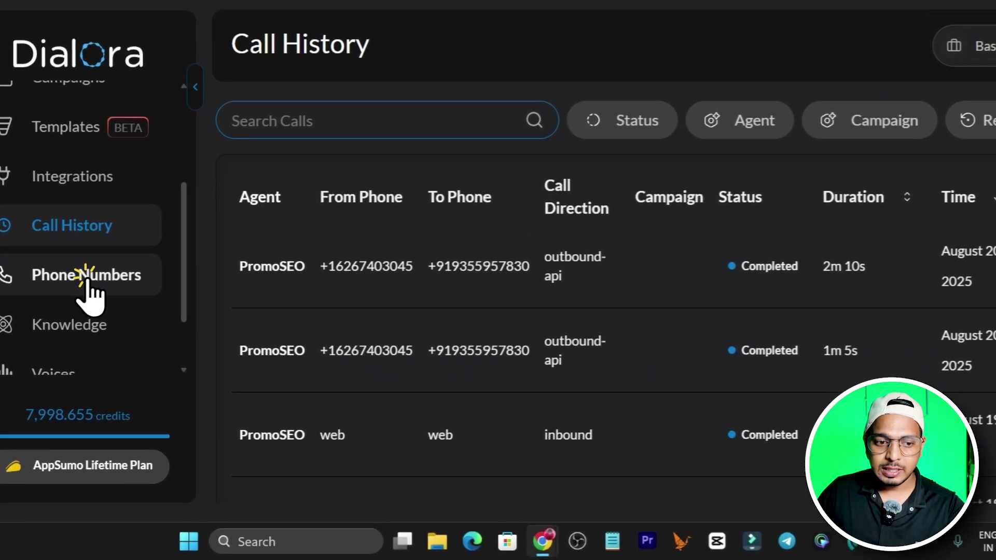
click(119, 327)
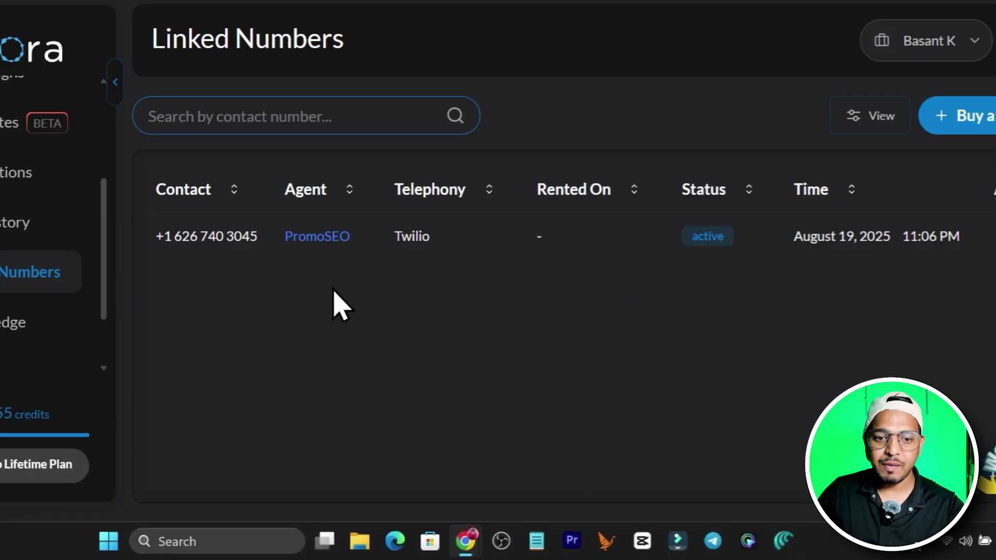
click(10, 323)
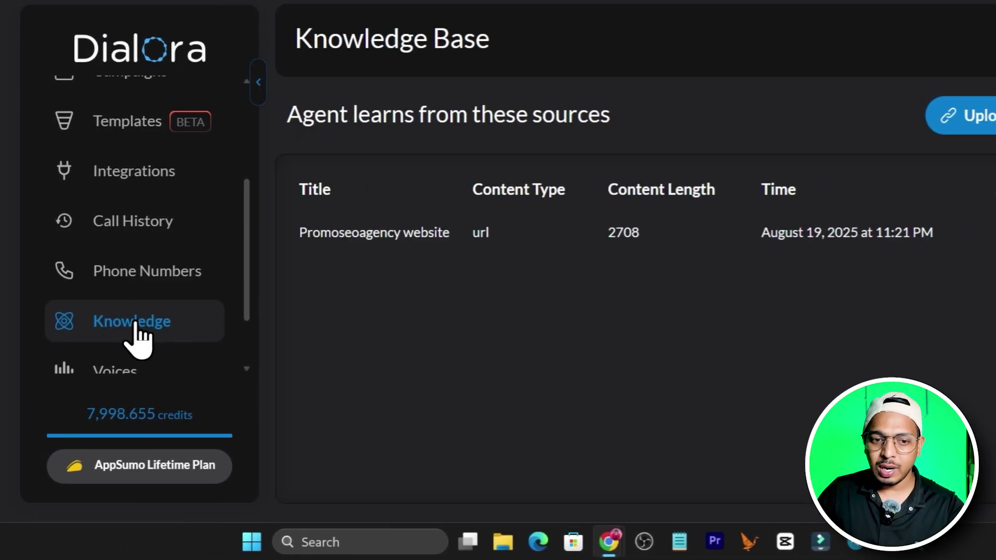
- Browse the library of available agent voices
scroll(136, 333, down, 2)
click(124, 287)
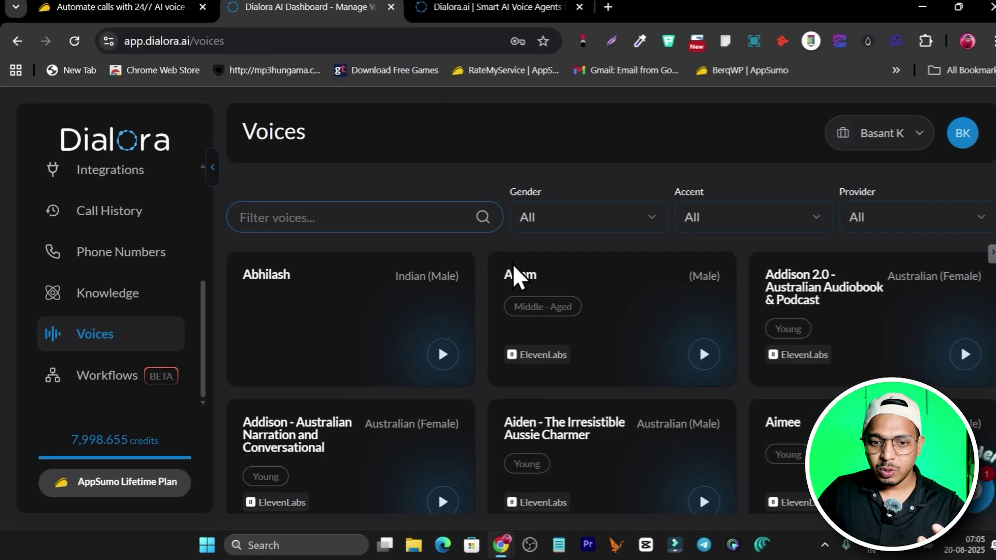
scroll(476, 395, down, 4)
scroll(476, 395, up, 3)
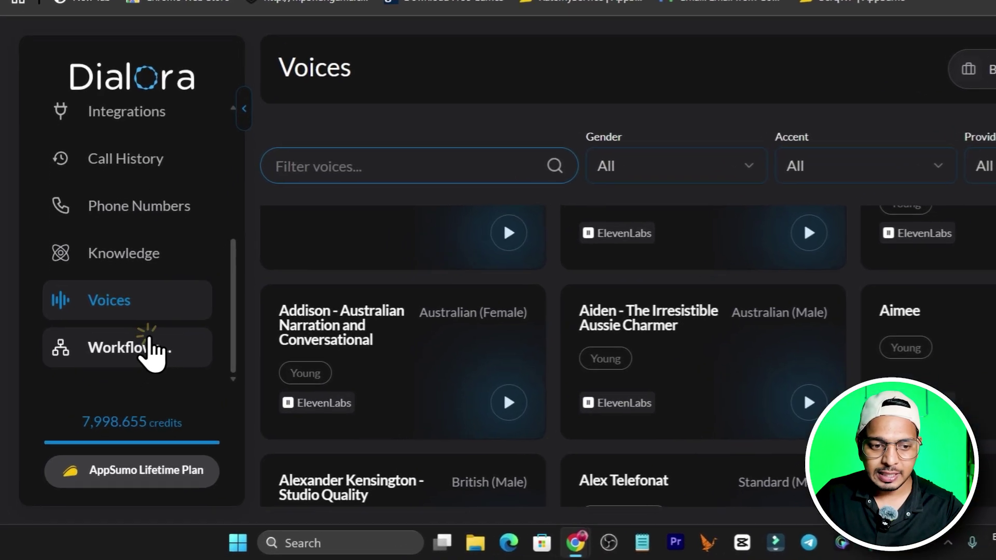
- Open Draft Workflow 1, inspect the Speak node's text, and close its editor without changes
click(128, 371)
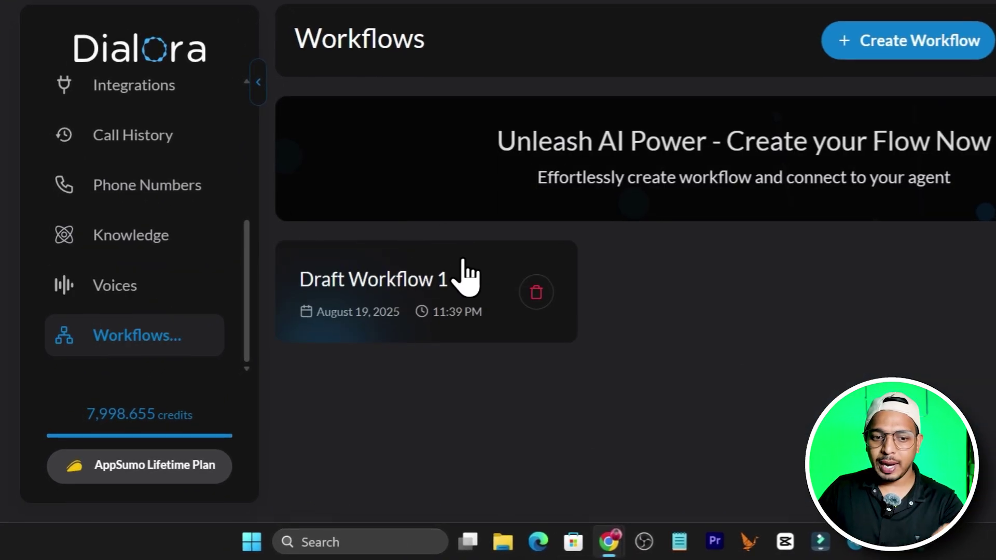
click(398, 286)
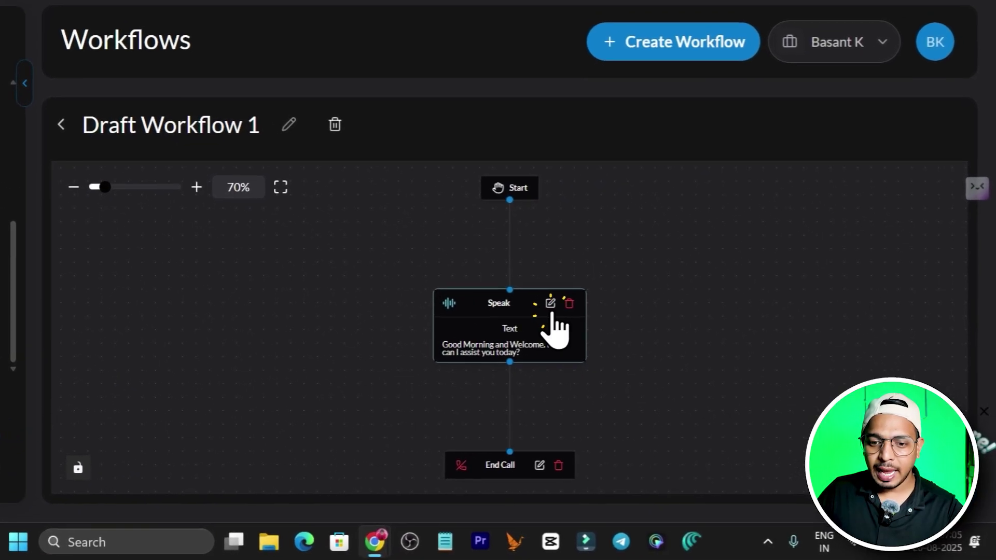
click(604, 335)
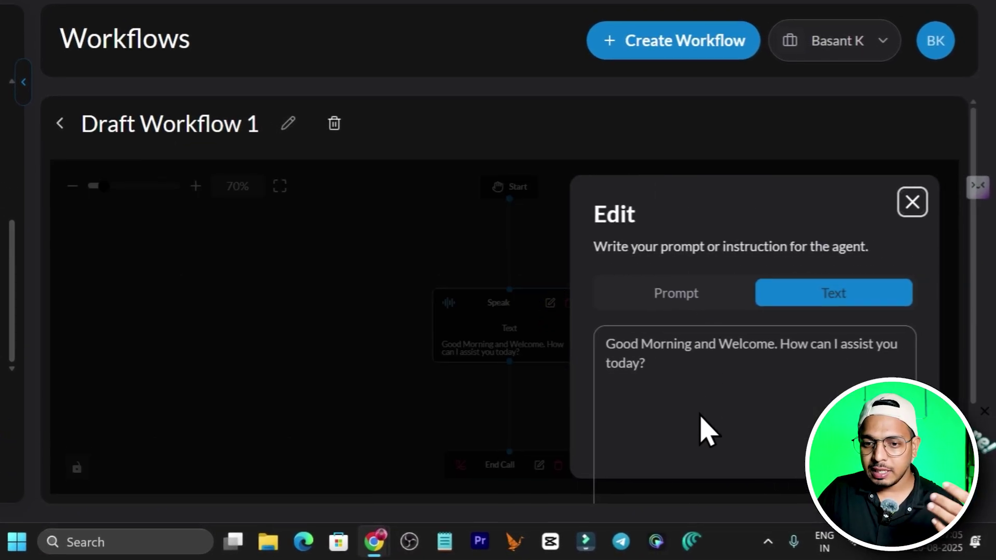
click(913, 202)
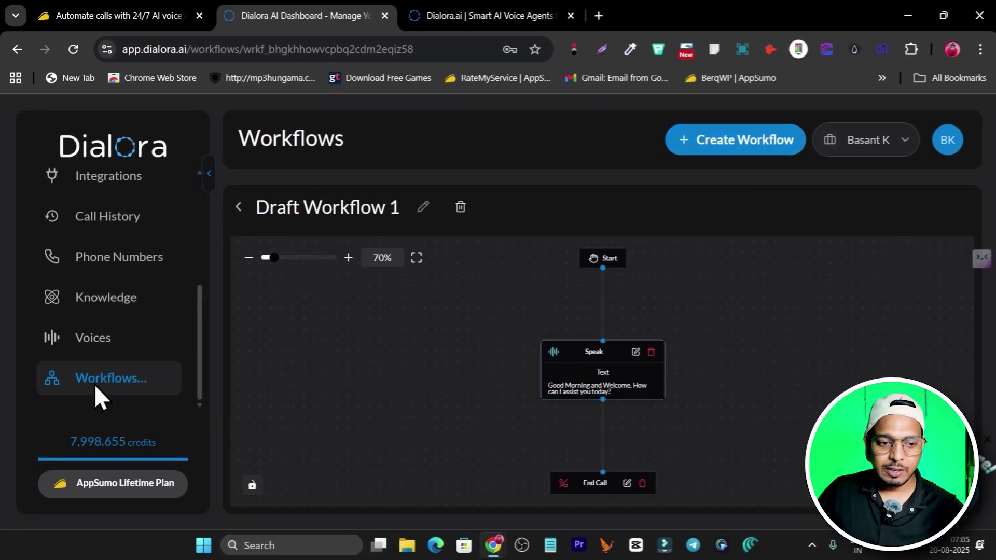
scroll(110, 375, up, 4)
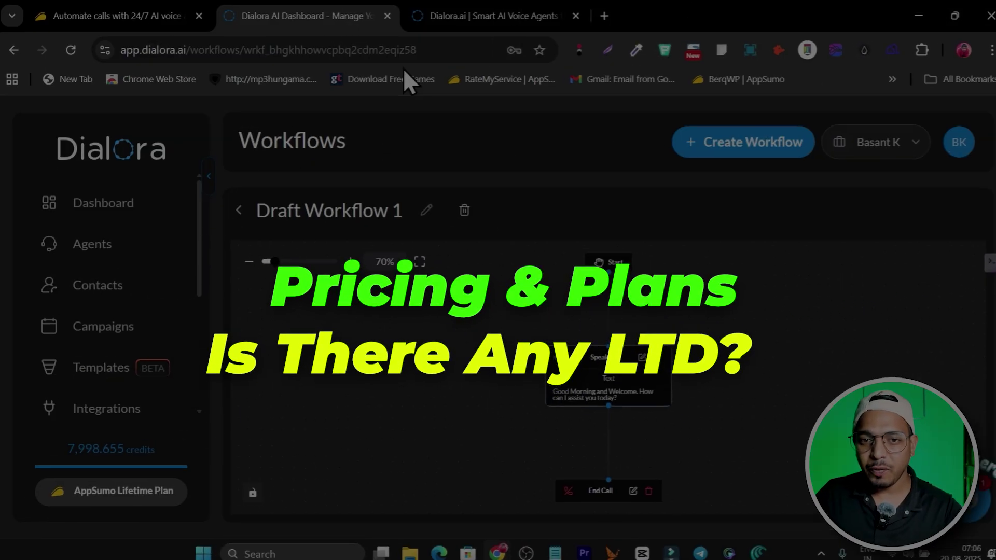
- Switch to the Dialora website and examine the Starter, Professional and Business plans on its pricing page
click(461, 25)
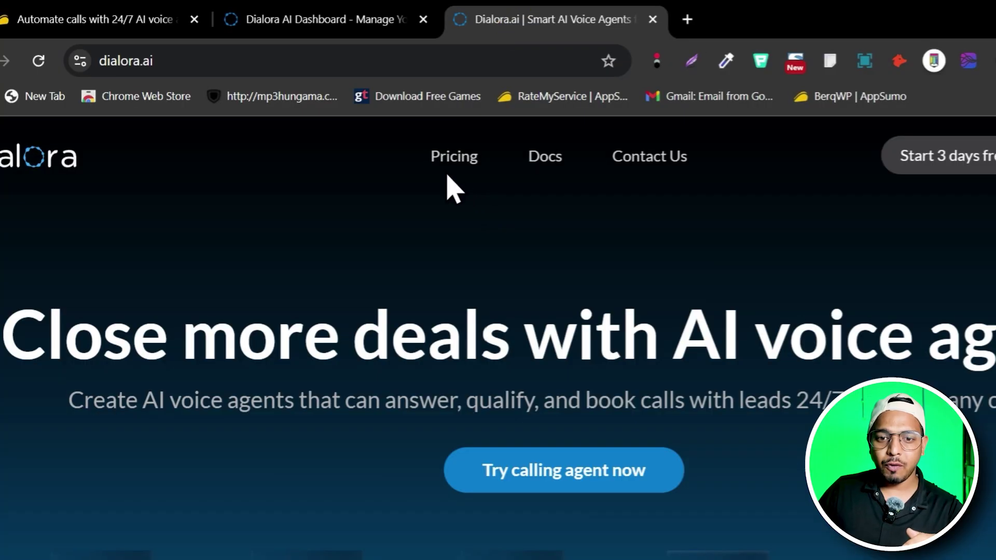
click(441, 154)
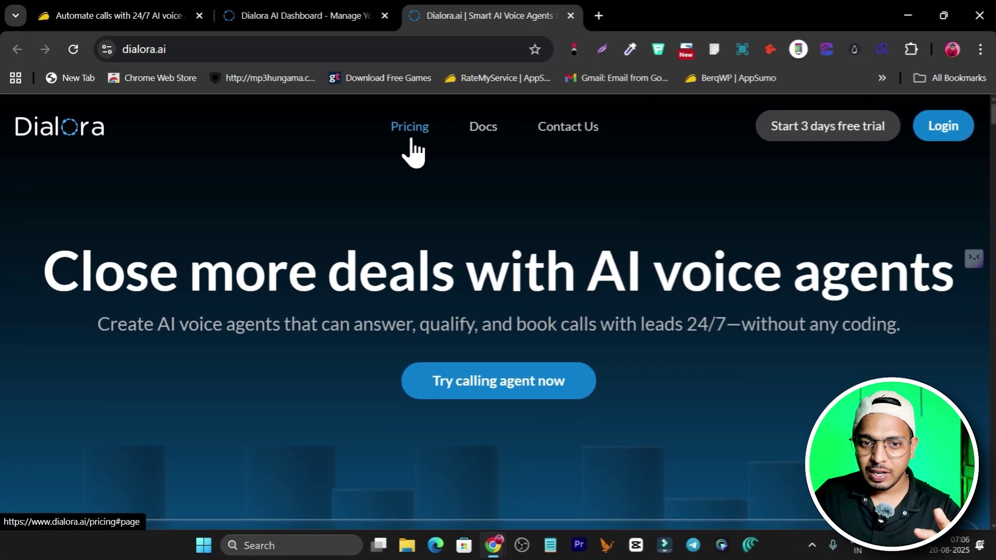
scroll(405, 156, down, 5)
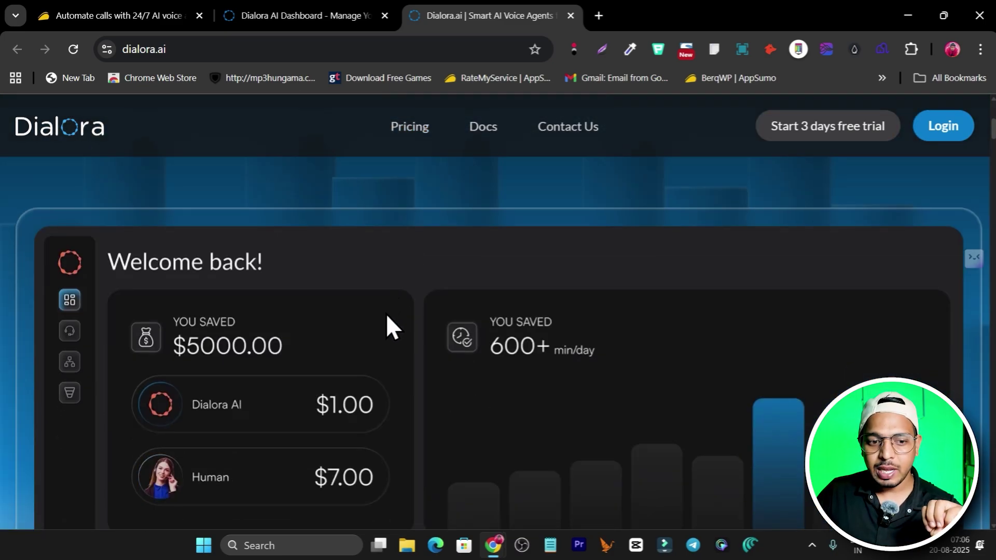
scroll(386, 314, down, 10)
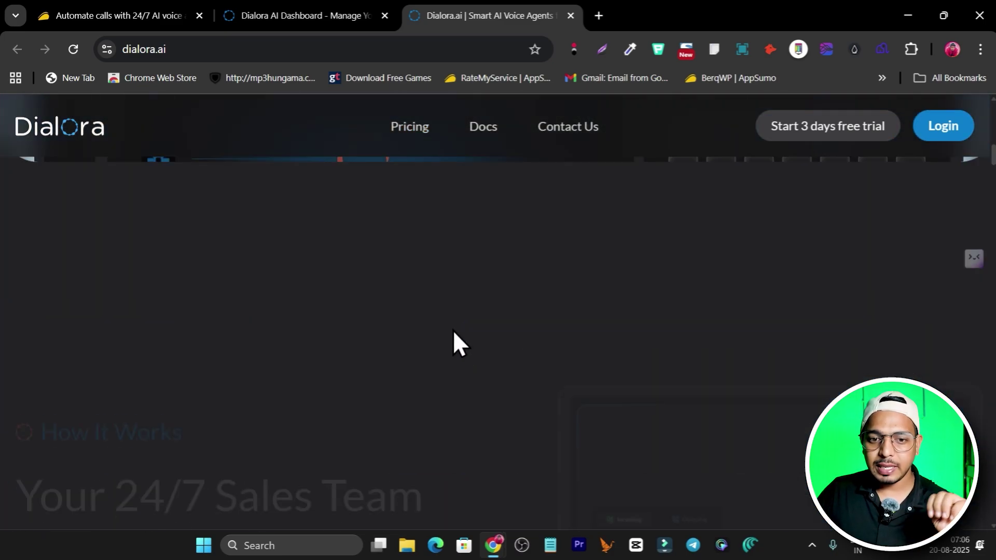
scroll(441, 260, up, 5)
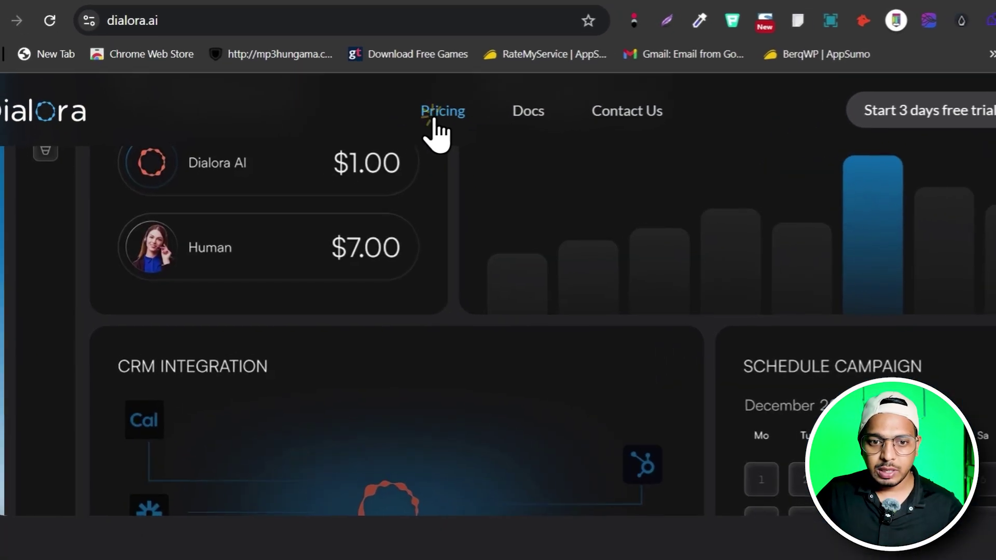
click(408, 130)
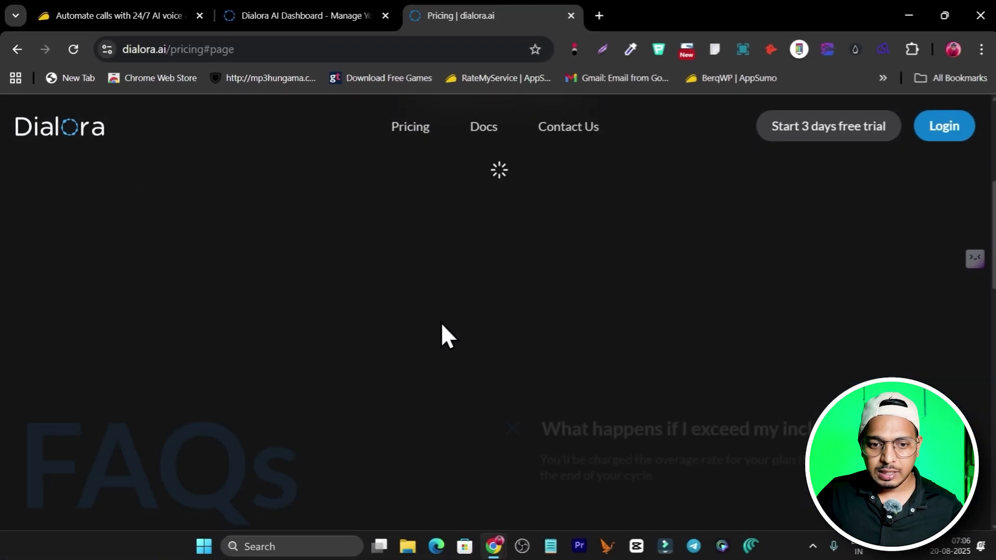
scroll(631, 239, down, 6)
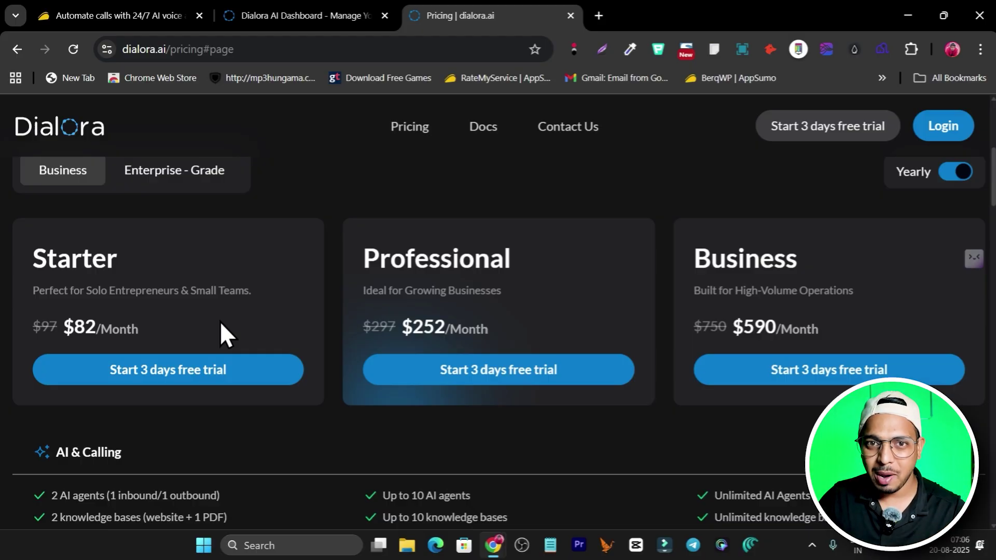
- Compare the AppSumo lifetime license tiers and their limits for Dialora with the regular plans on Dialora's pricing page
click(138, 16)
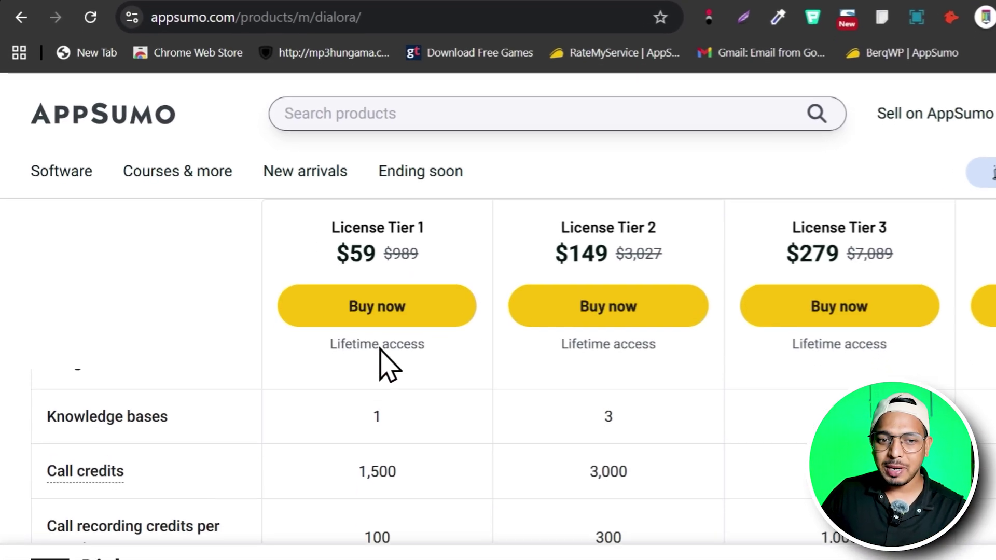
scroll(381, 350, up, 5)
scroll(375, 345, down, 4)
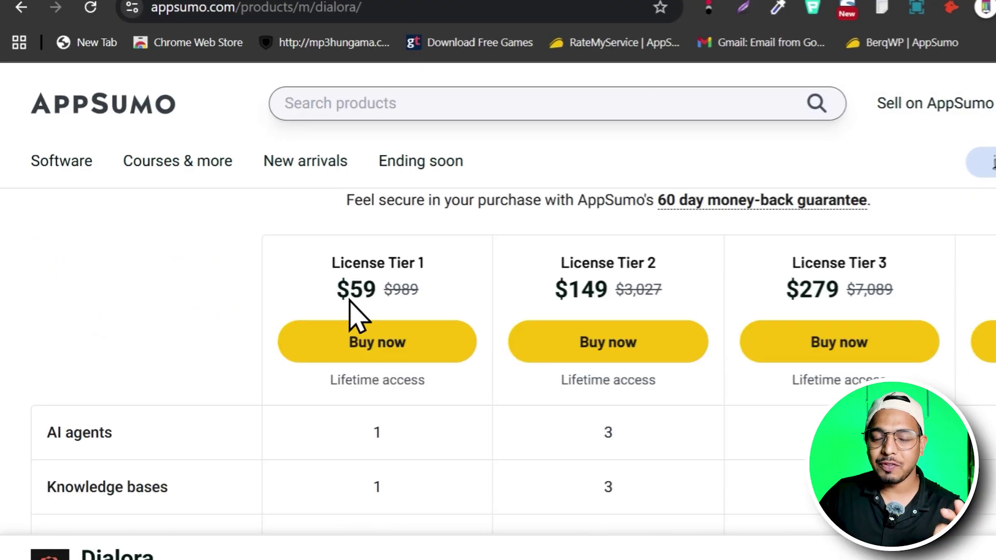
click(553, 5)
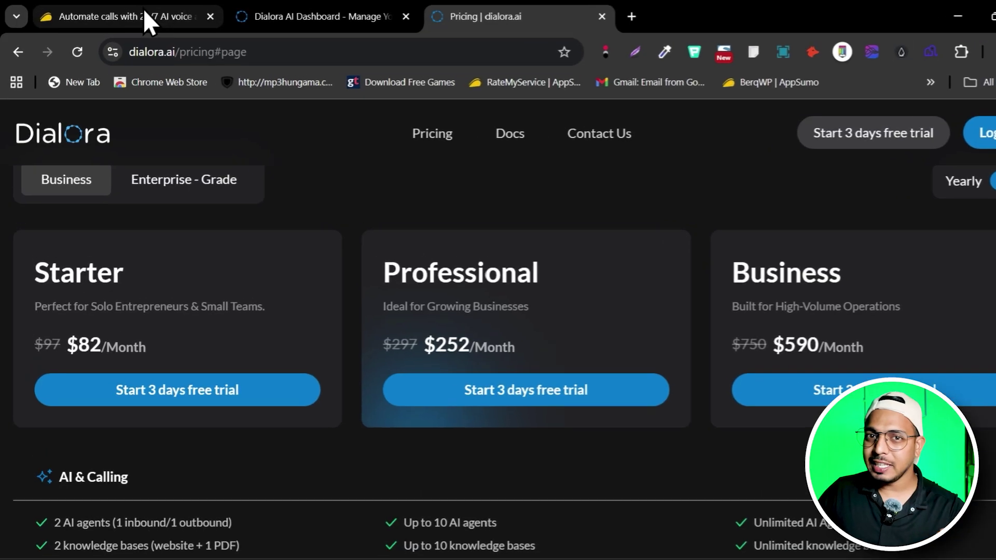
click(144, 10)
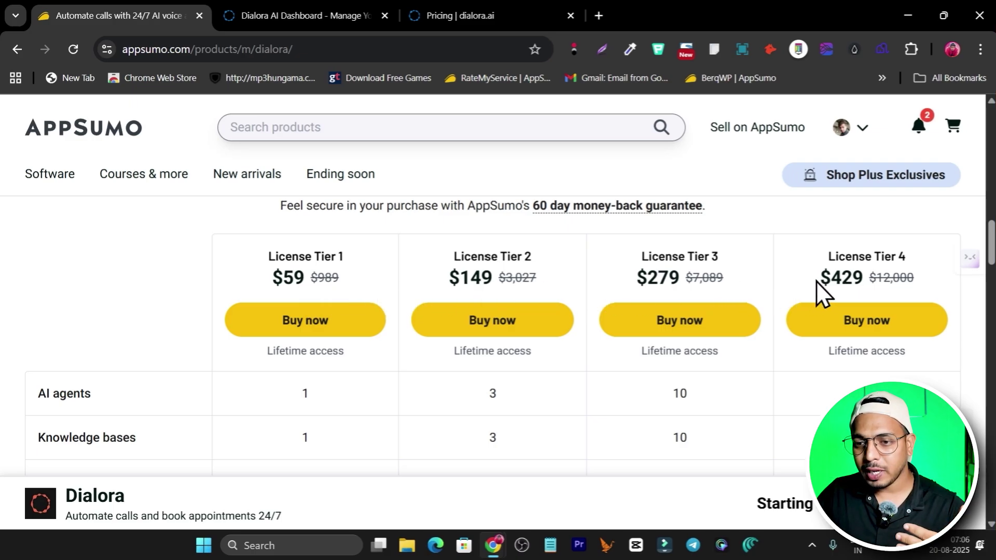
scroll(352, 387, down, 2)
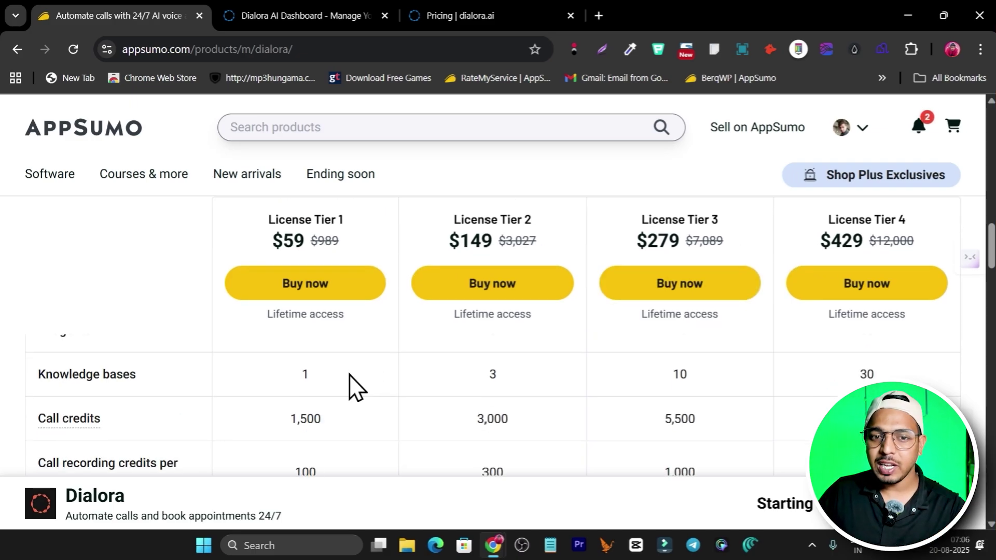
scroll(166, 400, up, 2)
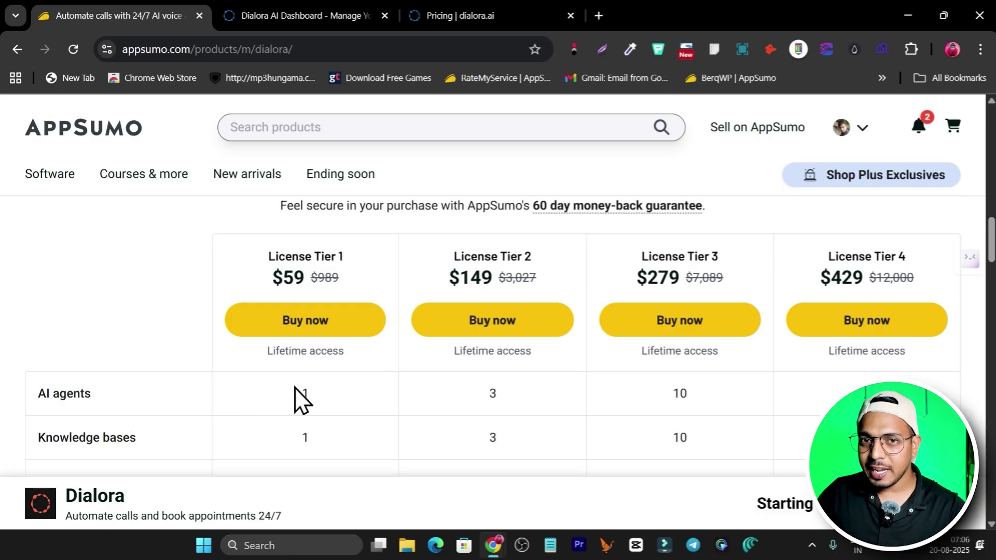
scroll(331, 435, down, 1)
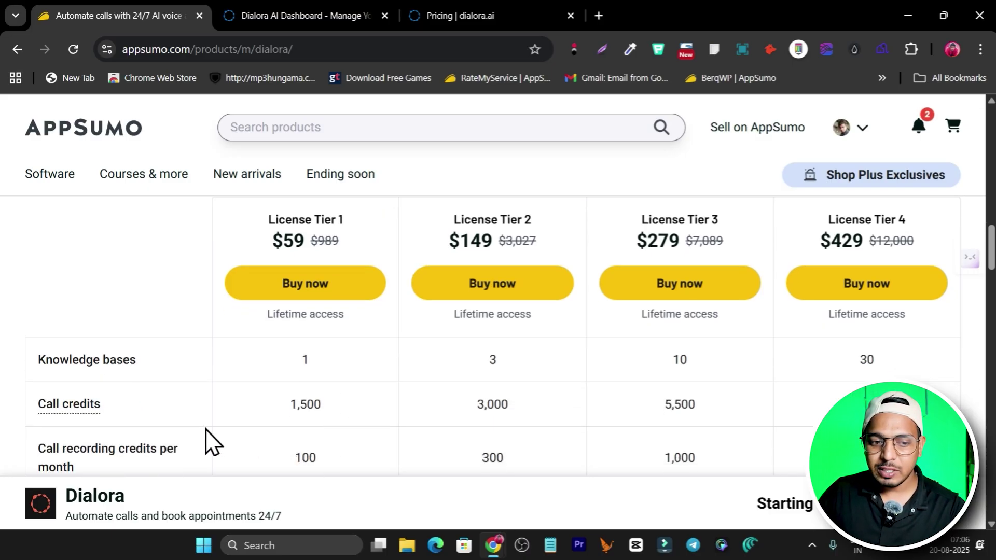